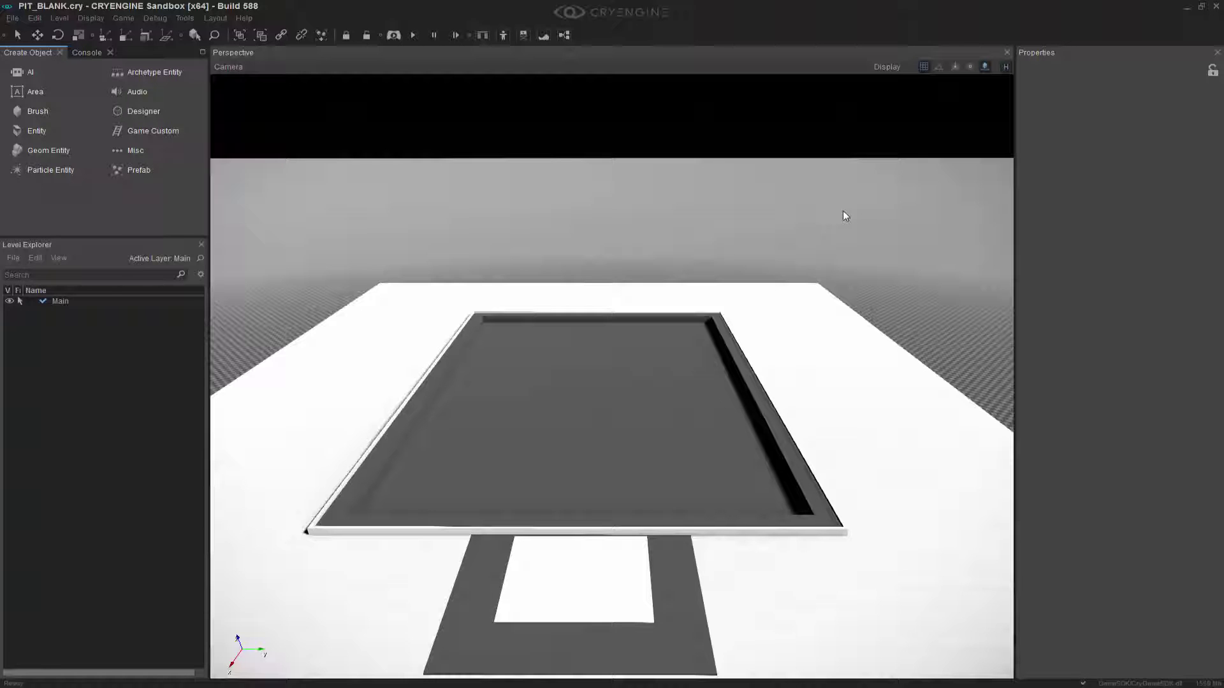
right_drag(807, 175, 805, 176)
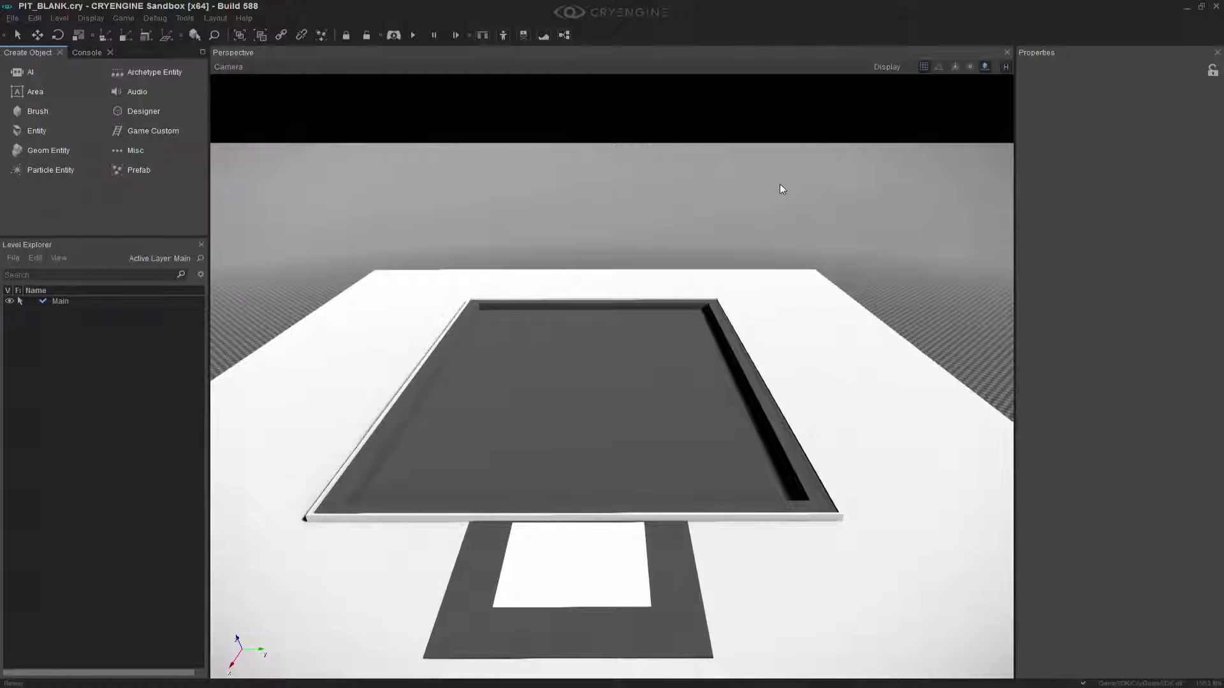
click(25, 72)
click(142, 147)
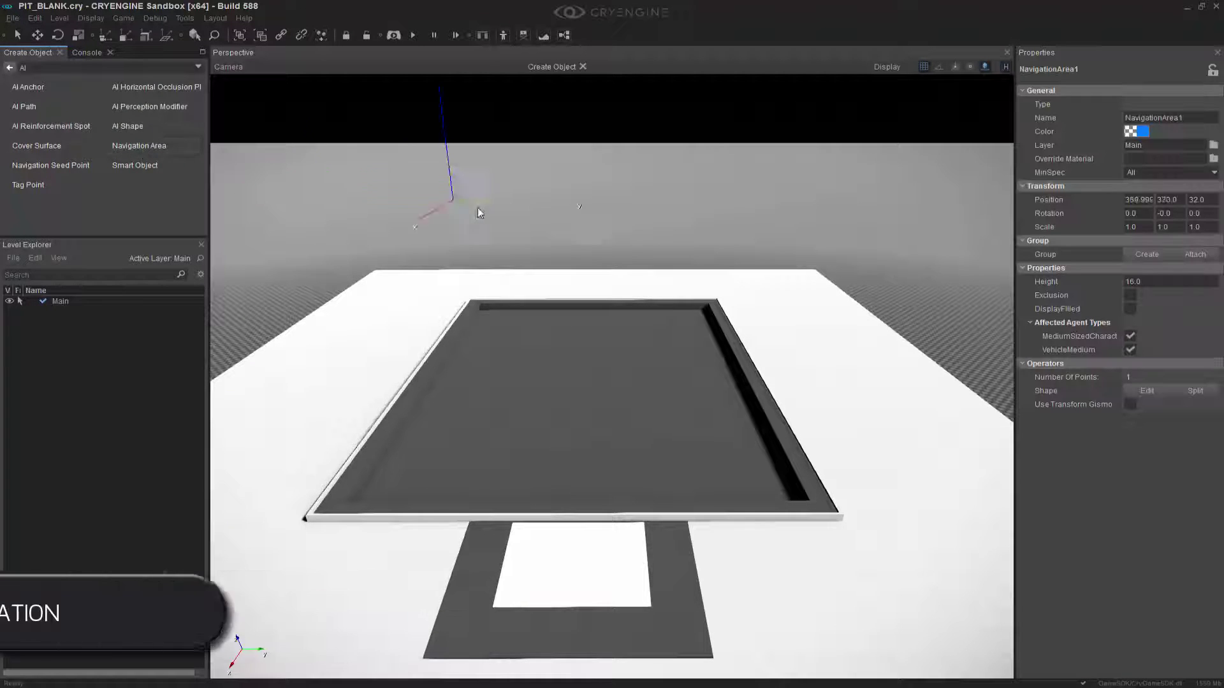
right_drag(478, 210, 478, 211)
middle_drag(663, 300, 671, 300)
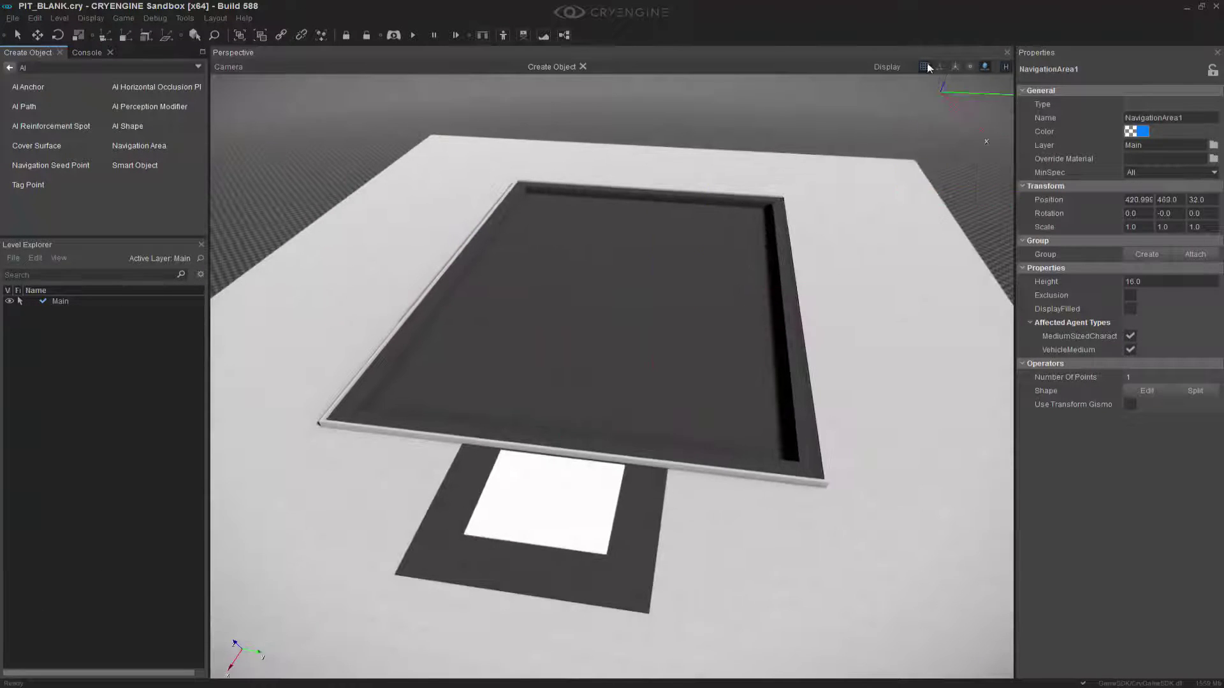
key(Escape)
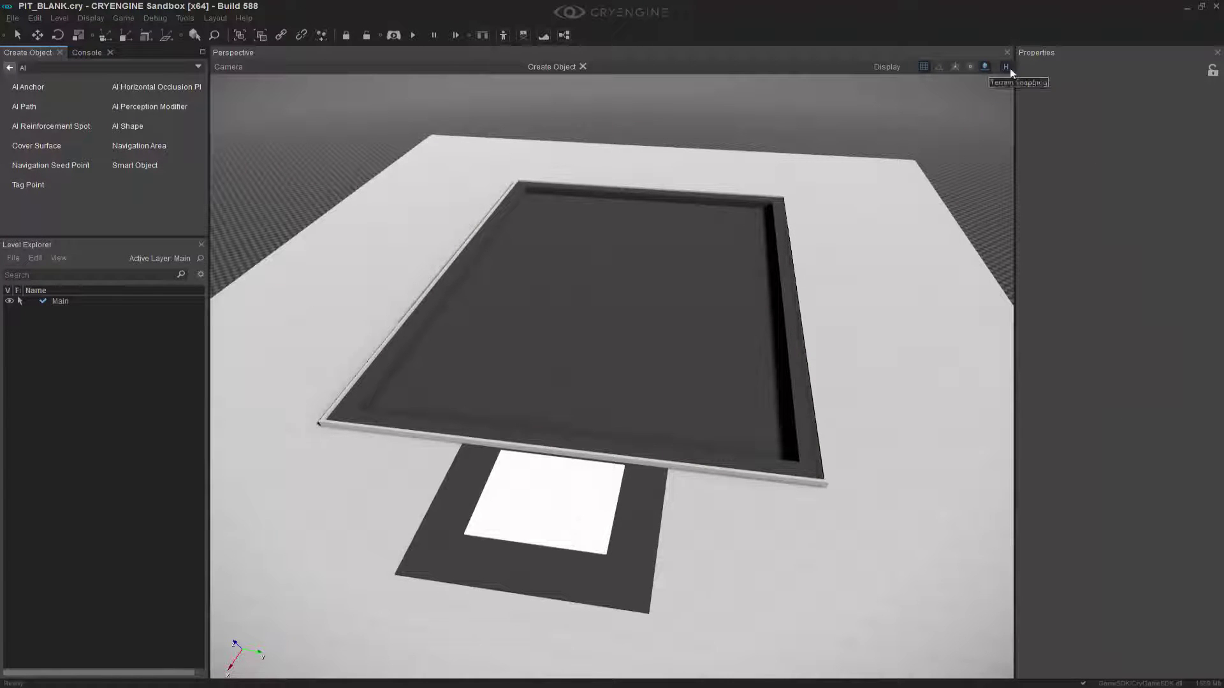
Draw a Navigation Area around the recessed pit floor with a point at each corner and a fifth midway along the near edge
right_drag(754, 188, 735, 208)
middle_drag(735, 208, 613, 280)
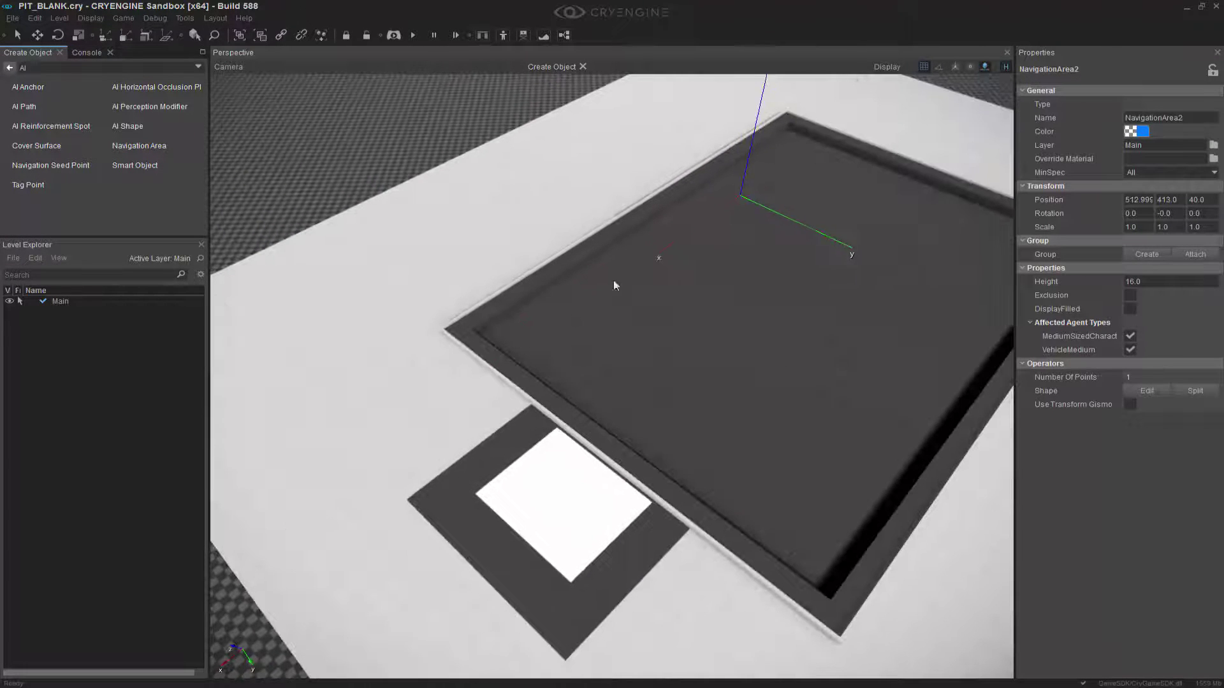
click(503, 325)
click(794, 139)
right_drag(794, 139, 820, 155)
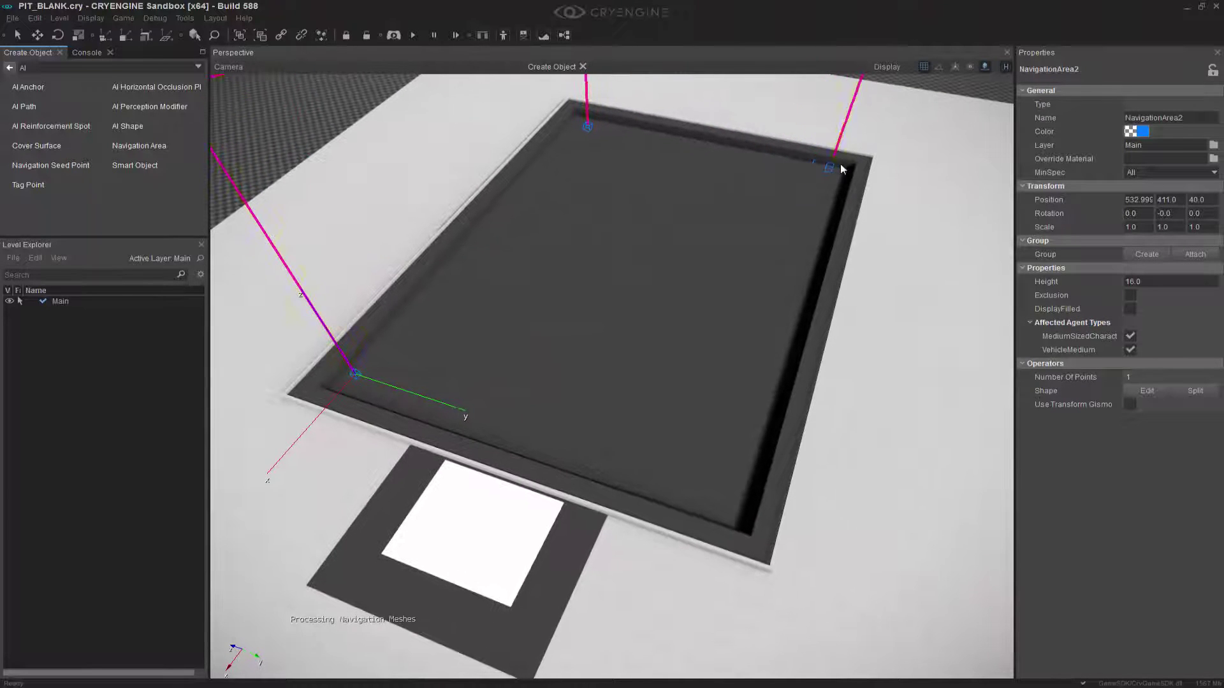
click(841, 173)
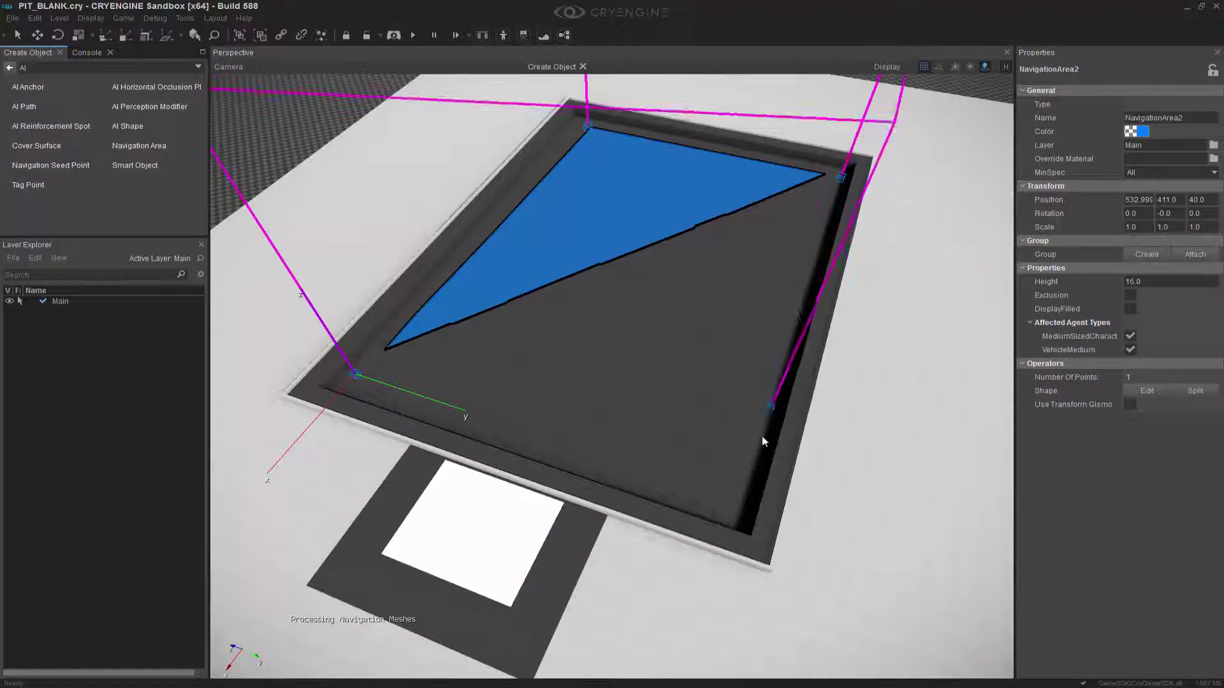
click(721, 497)
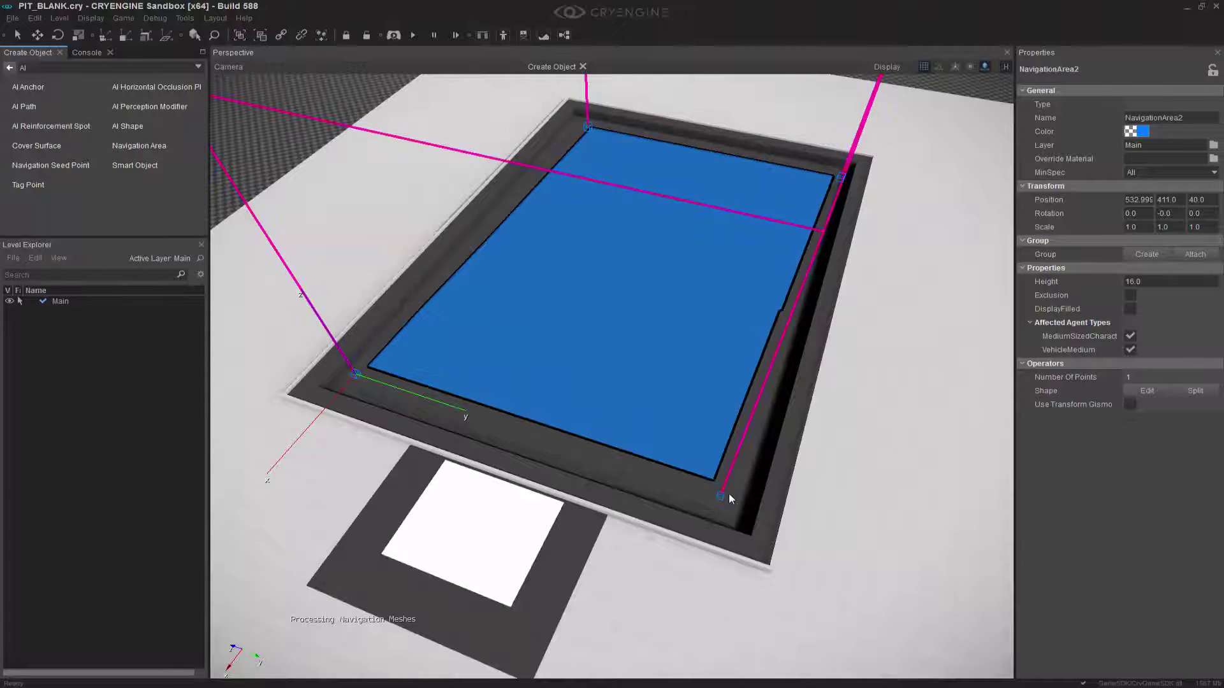
middle_drag(664, 417, 759, 425)
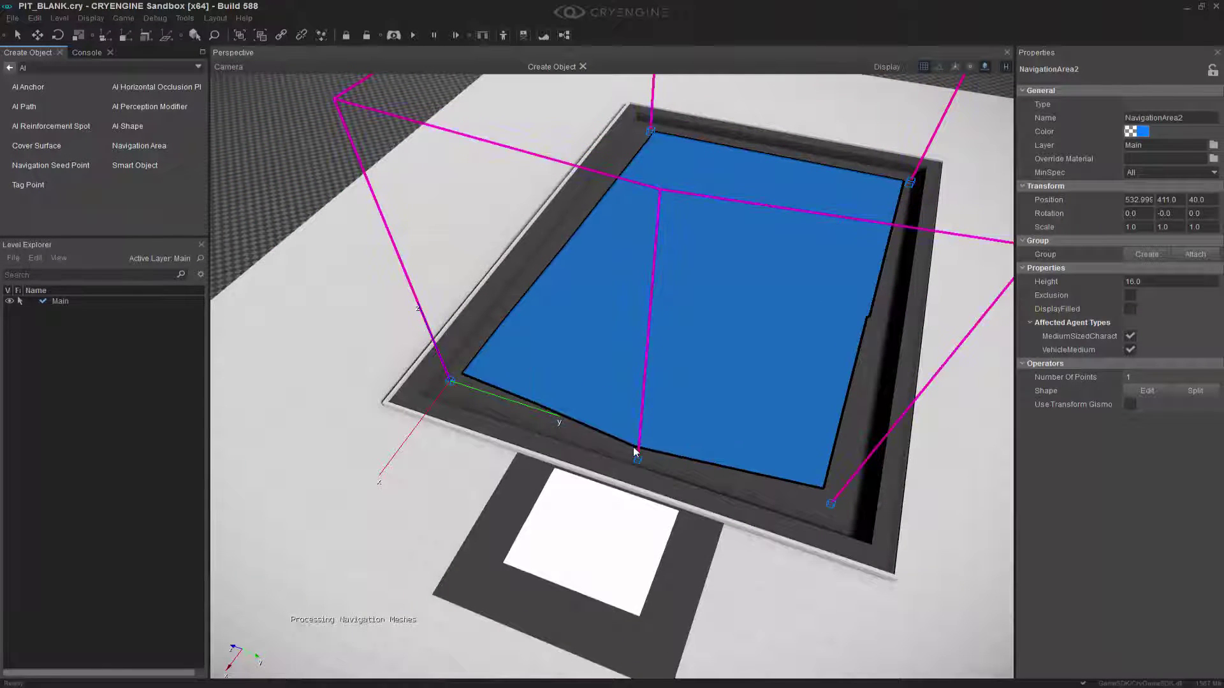
double_click(633, 448)
Reshape the navigation area by moving a far corner outward, straightening the near-edge midpoint, and moving the near corner toward the shadowed wall
right_drag(822, 500, 890, 408)
key(a)
right_drag(823, 434, 813, 548)
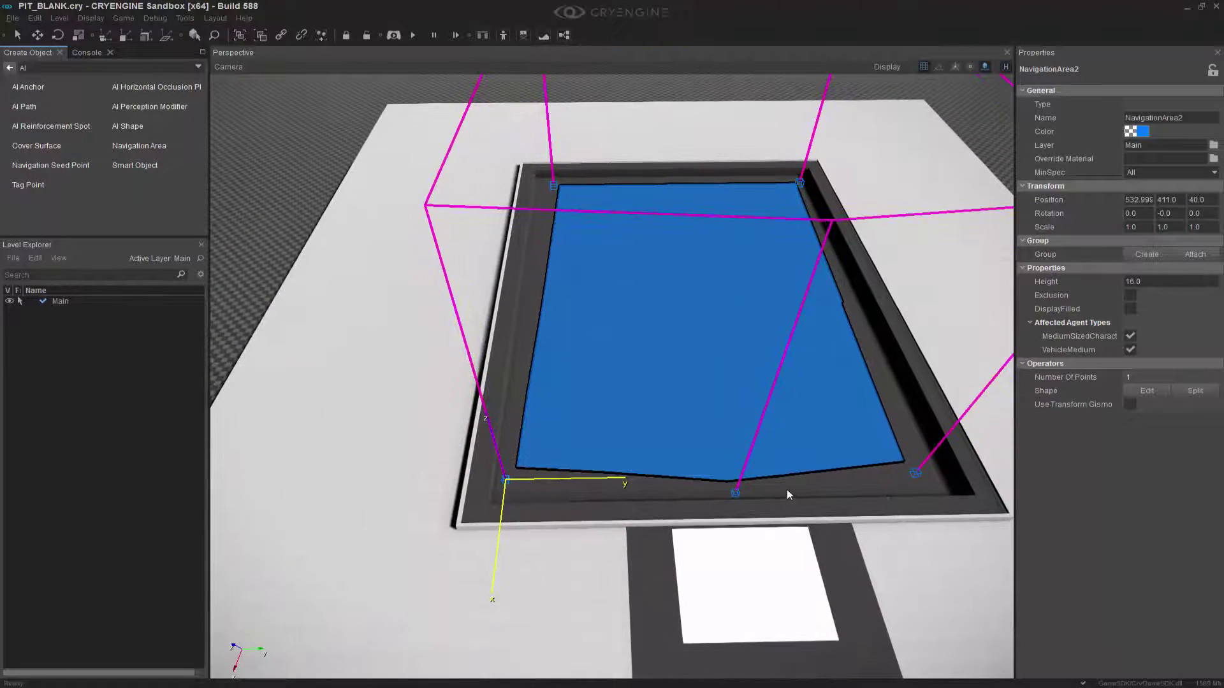
click(1146, 391)
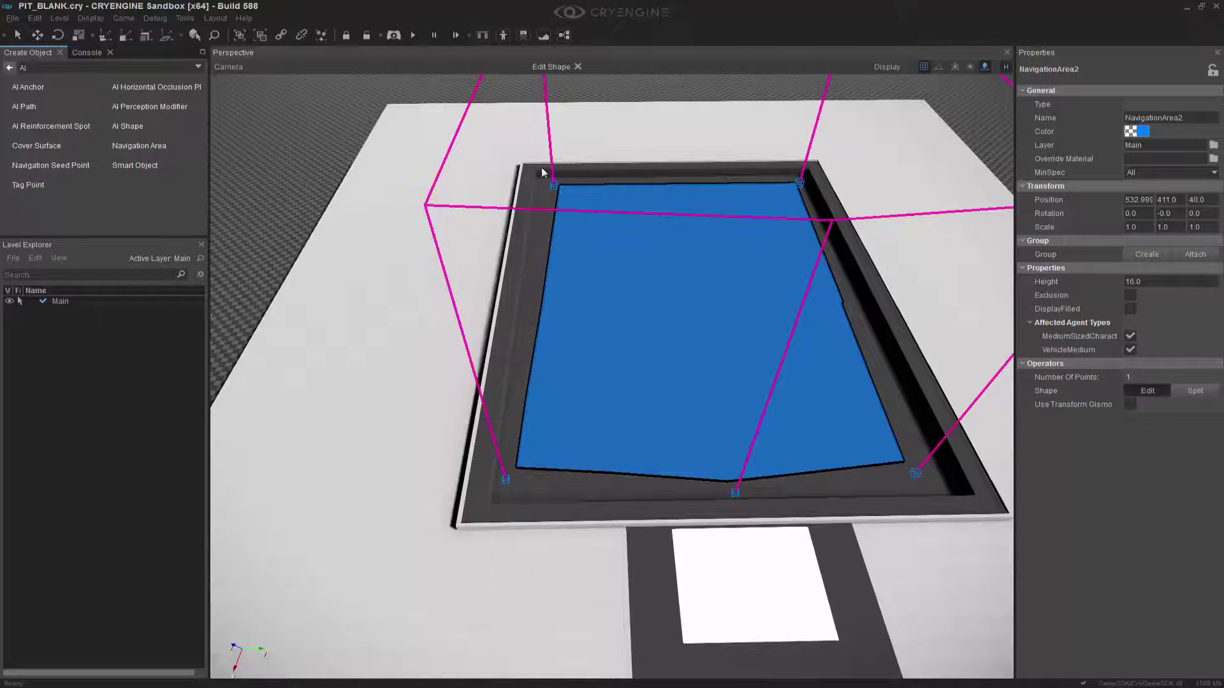
drag(554, 186, 543, 183)
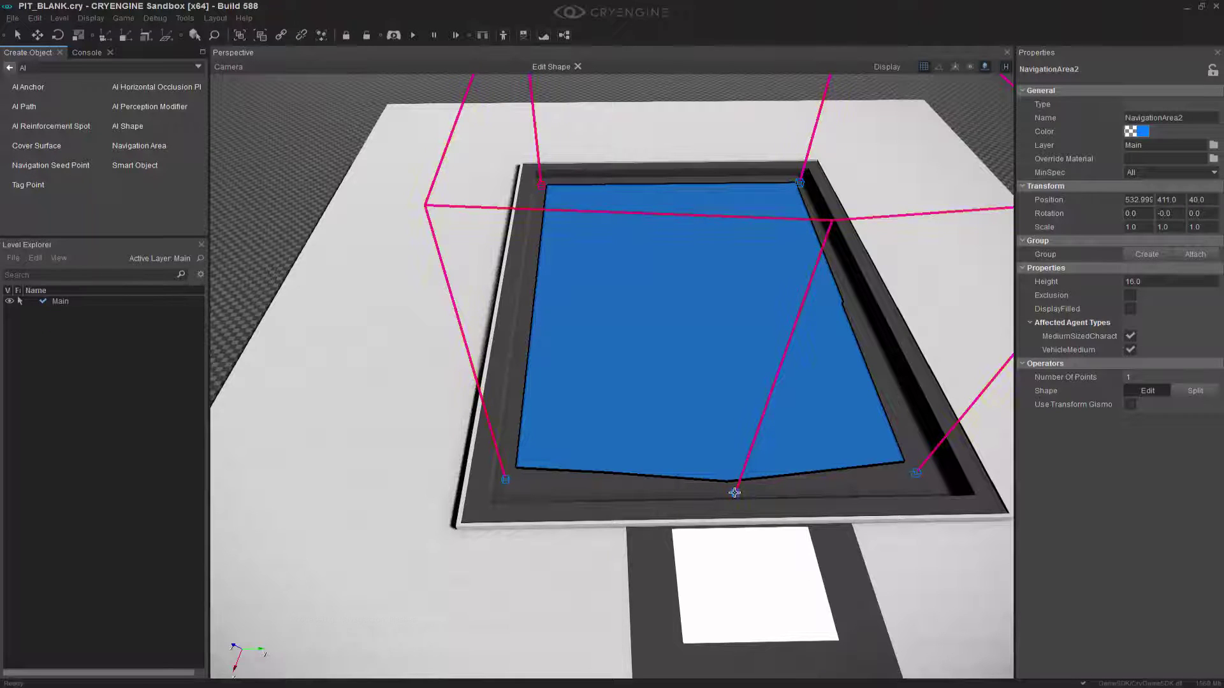
drag(735, 492, 733, 475)
key(d)
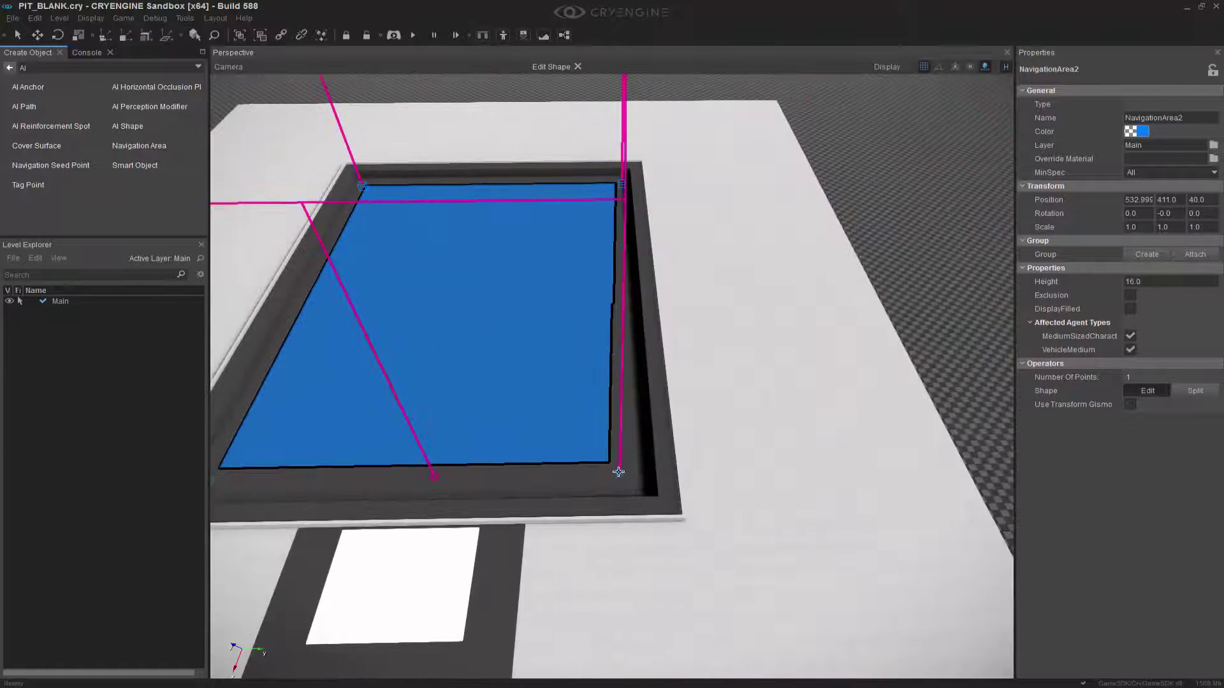
drag(618, 471, 641, 473)
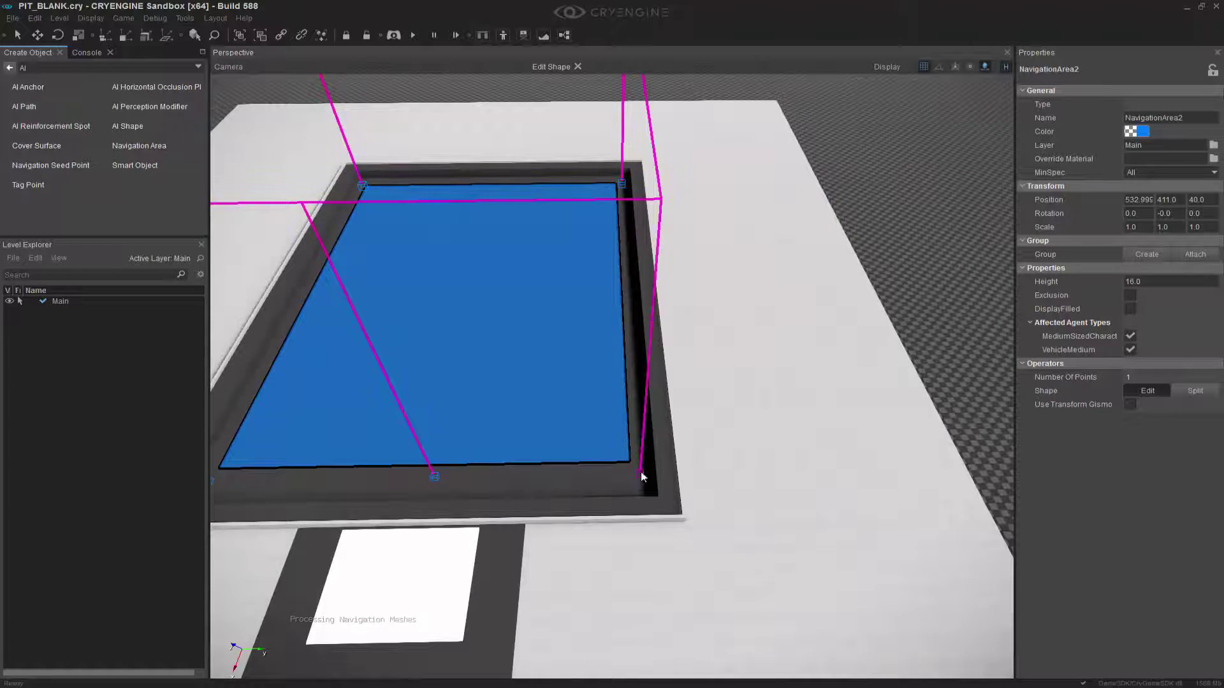
right_drag(682, 491, 1165, 389)
click(1160, 392)
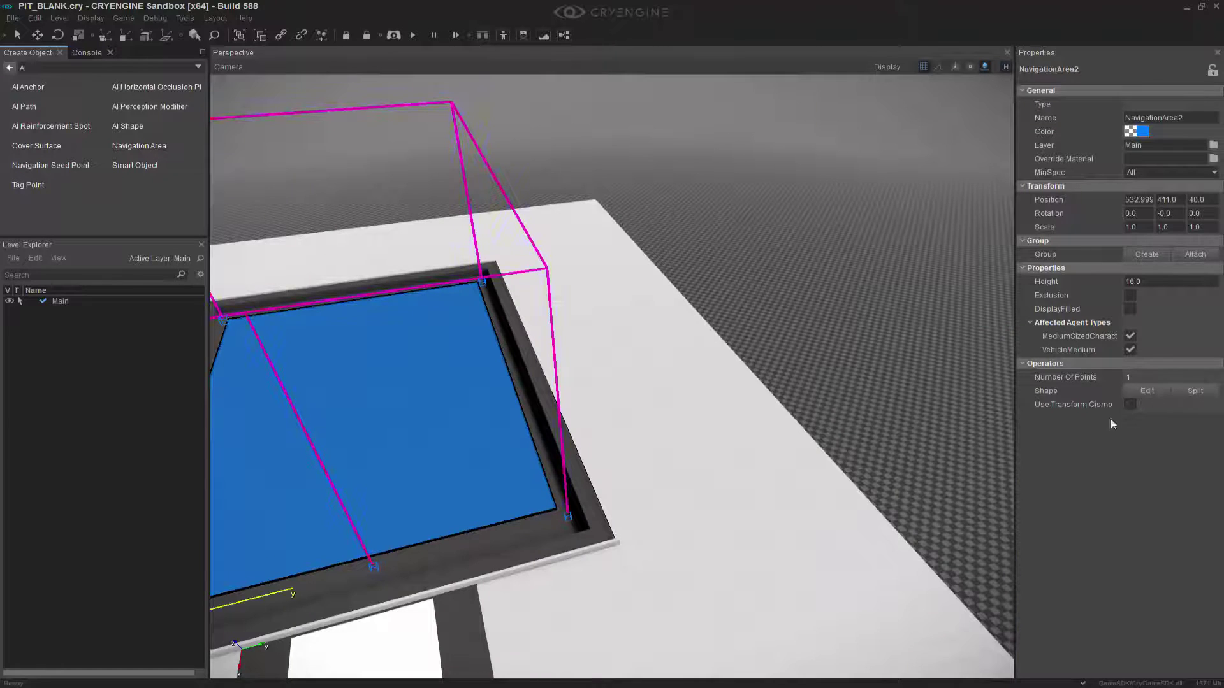
Examine the navigation area's volume and its coverage of the pit floor
mouse_move(644, 539)
right_down()
mouse_move(548, 533)
mouse_move(646, 545)
right_up()
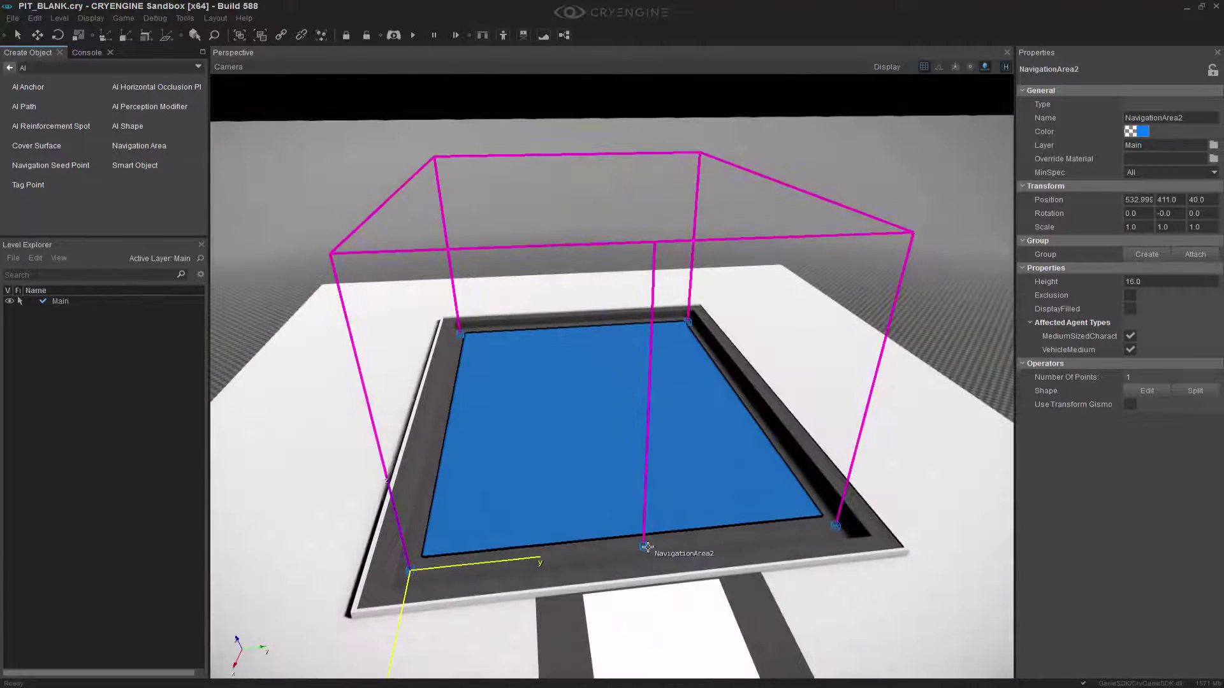
click(653, 508)
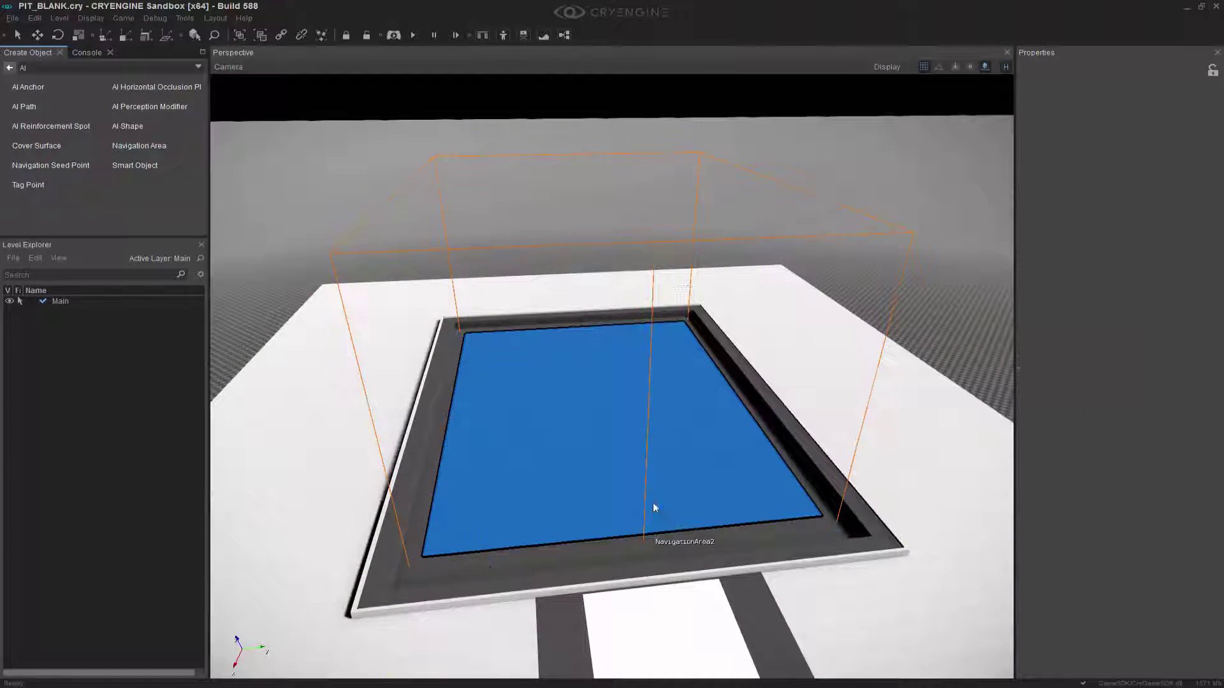
click(708, 156)
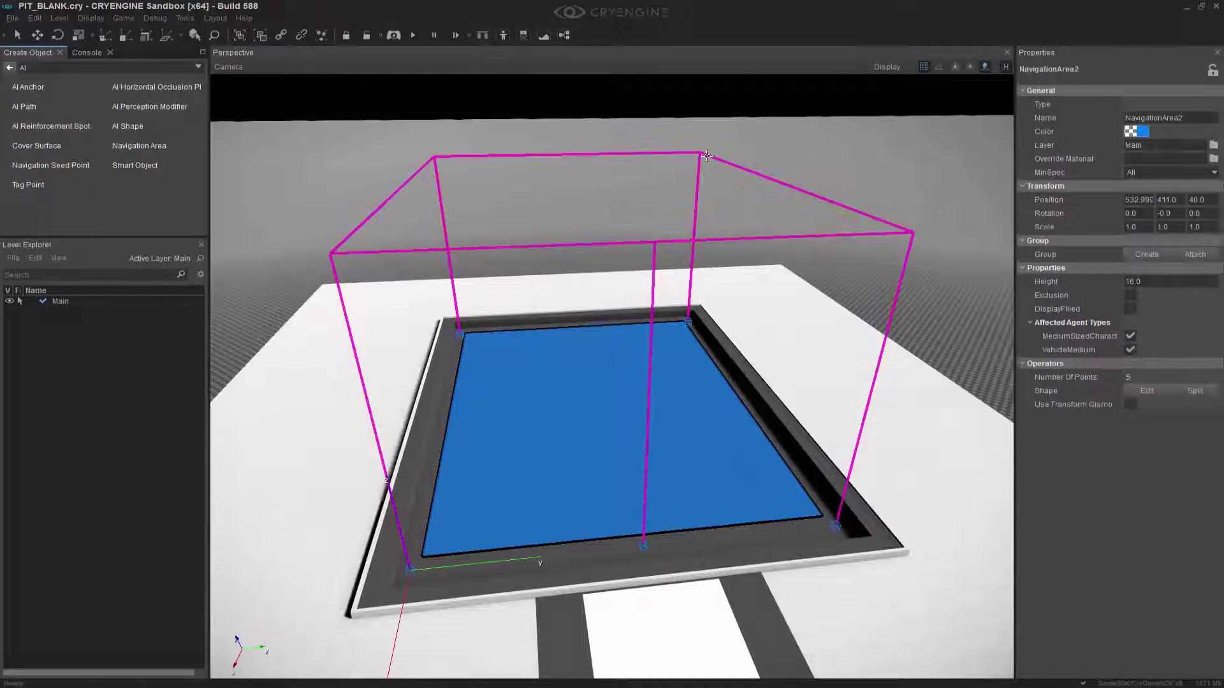
click(801, 156)
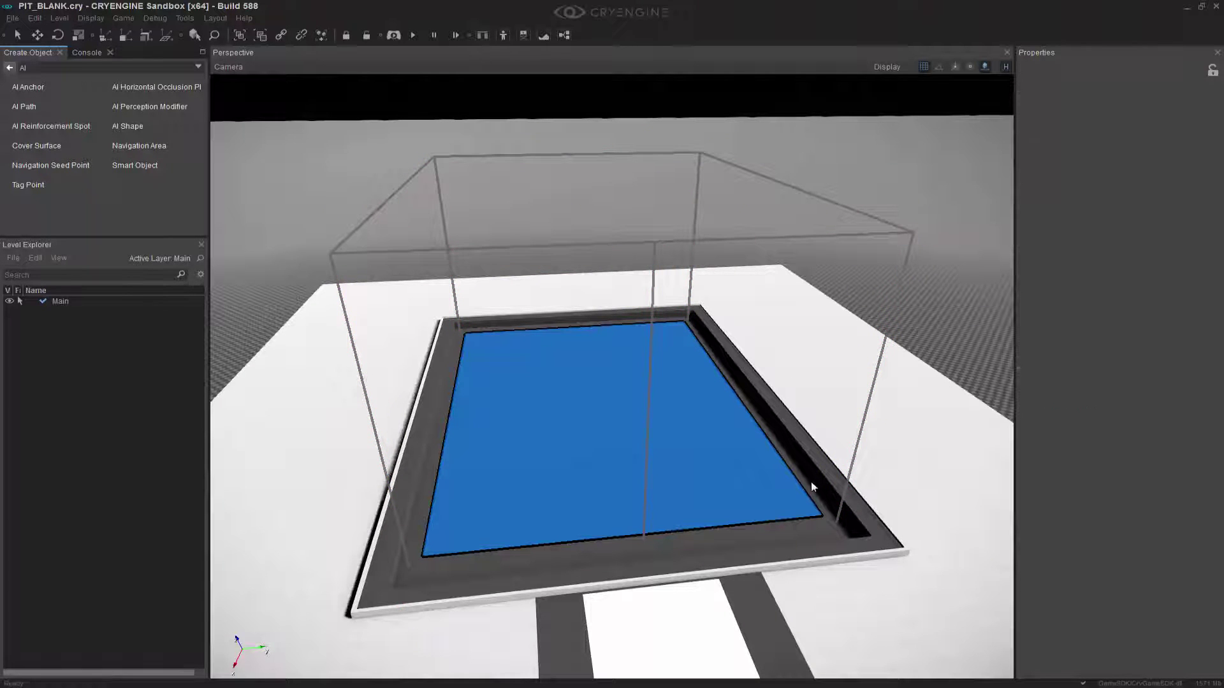
key(s)
right_drag(811, 489, 769, 483)
key(d)
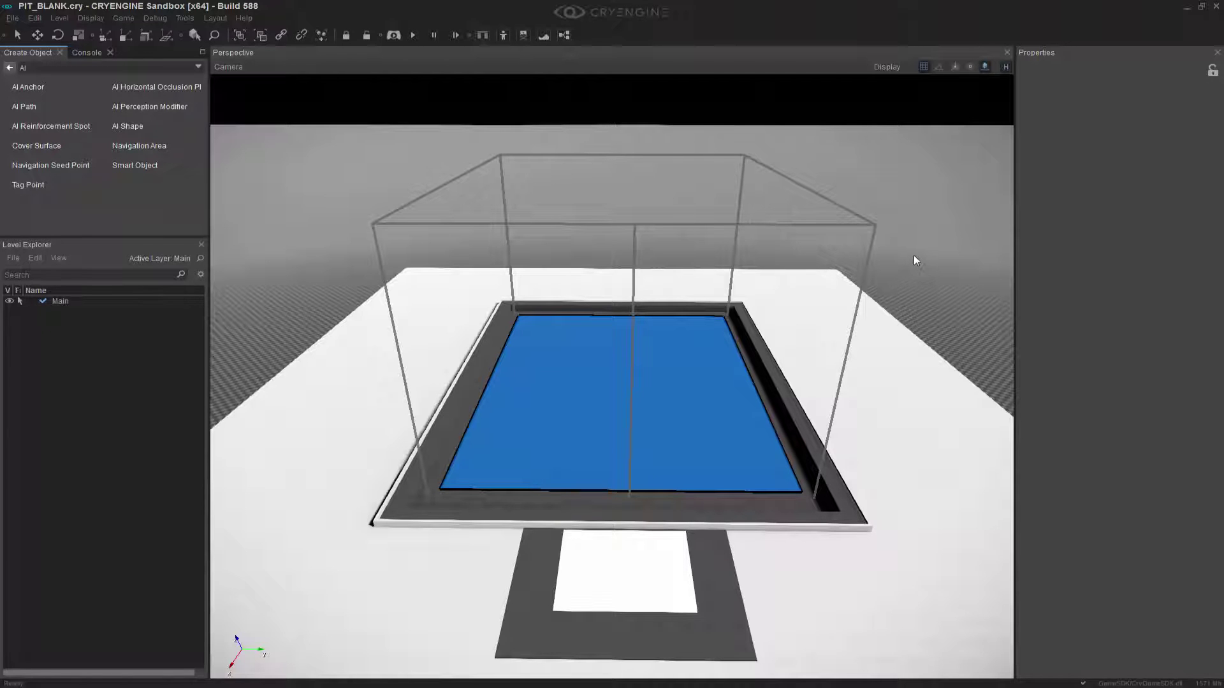
Place a Designer Box on the open checkered terrain beside the platform and scale it uniformly to 5.98
key(d)
right_drag(913, 257, 908, 258)
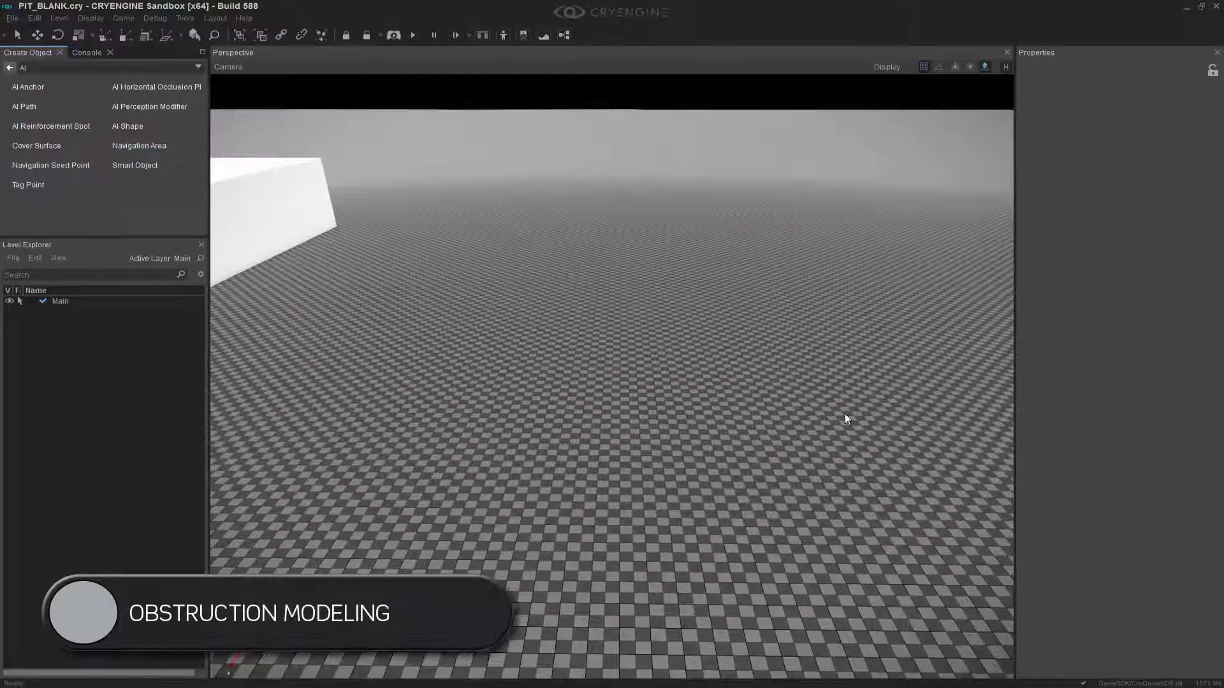
click(9, 67)
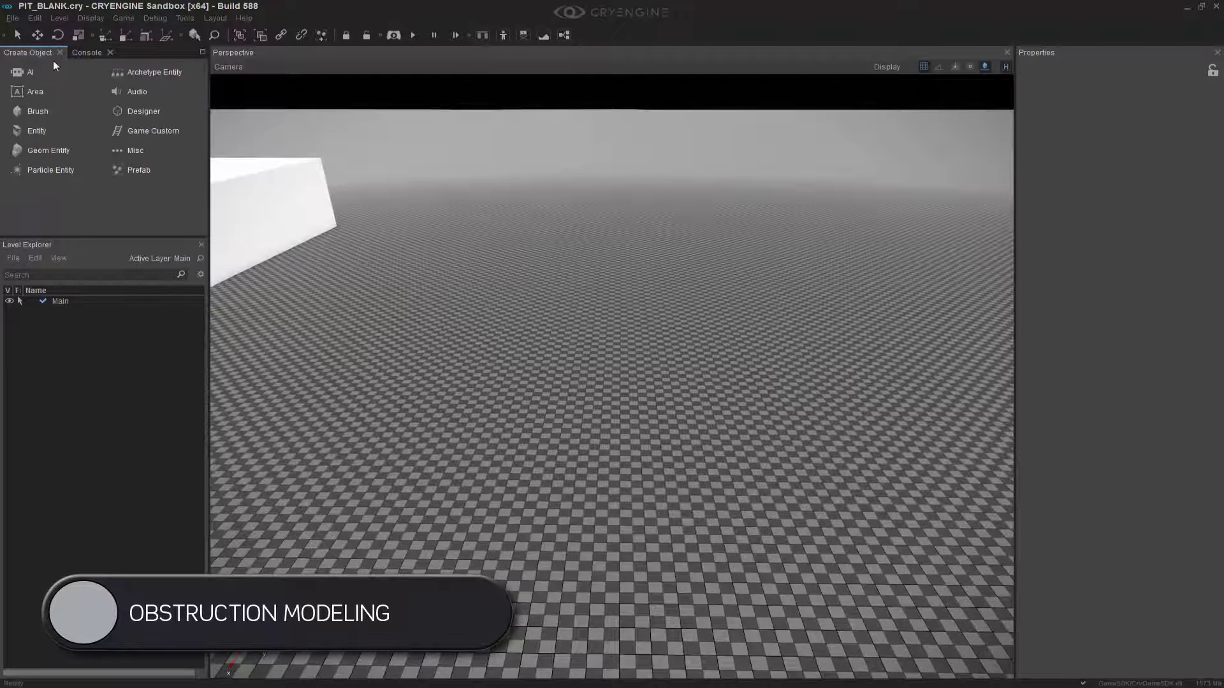
click(142, 112)
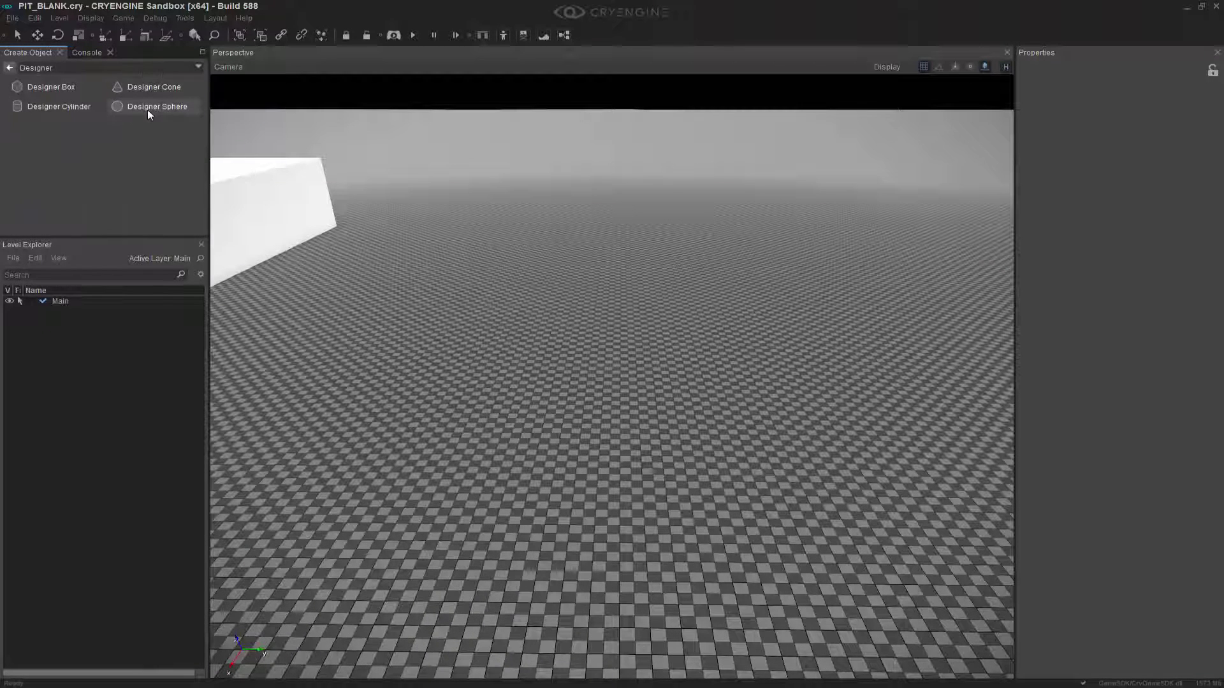
click(53, 87)
click(507, 427)
key(4)
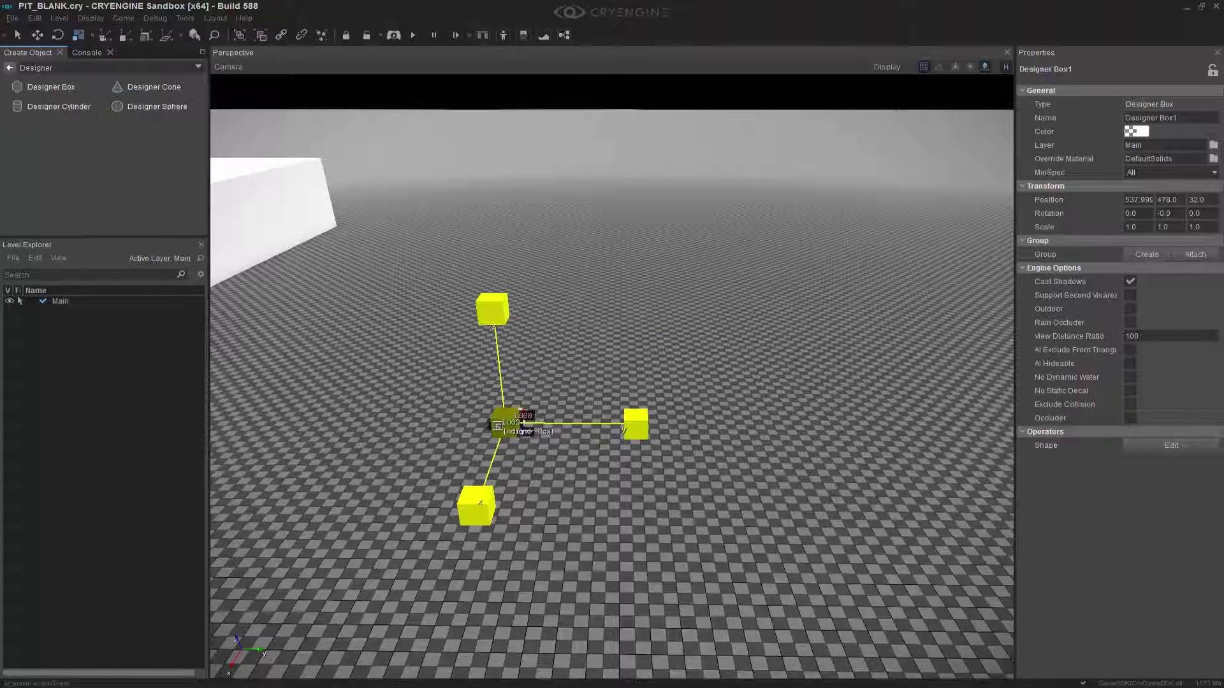
drag(507, 423, 839, 126)
Move the box onto the pit floor, inside the navigation area, at position 518, 419, 40
key(1)
middle_drag(510, 319, 957, 430)
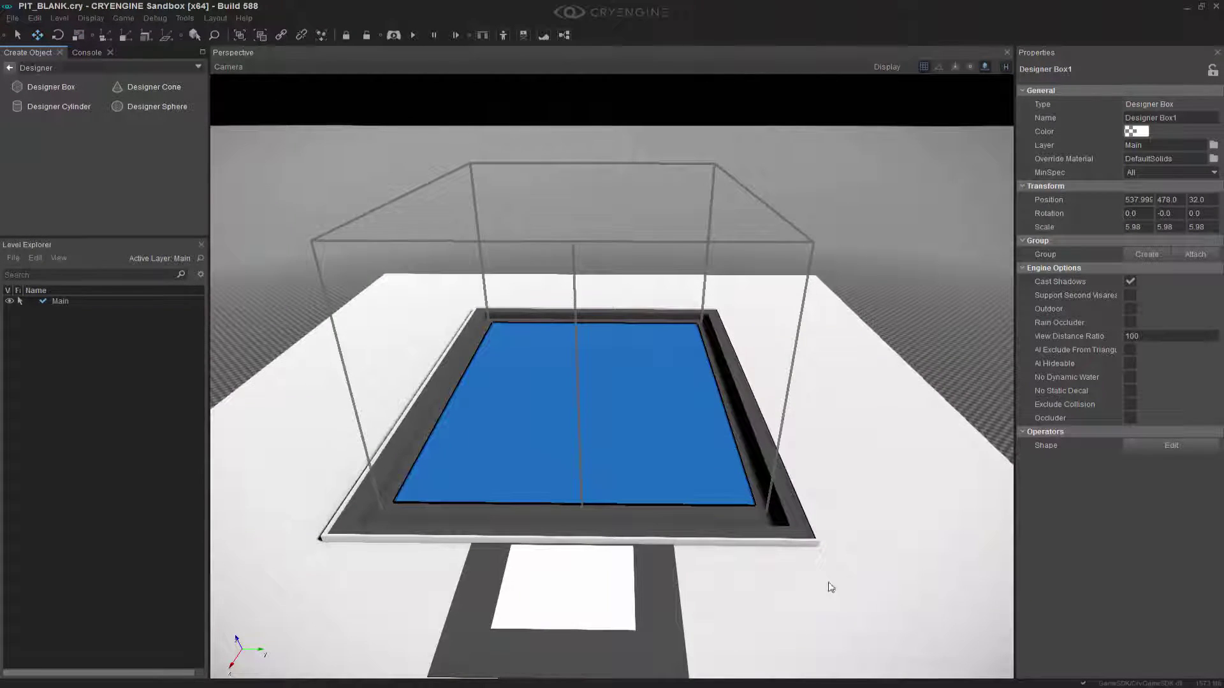
ctrl+shift+click(596, 386)
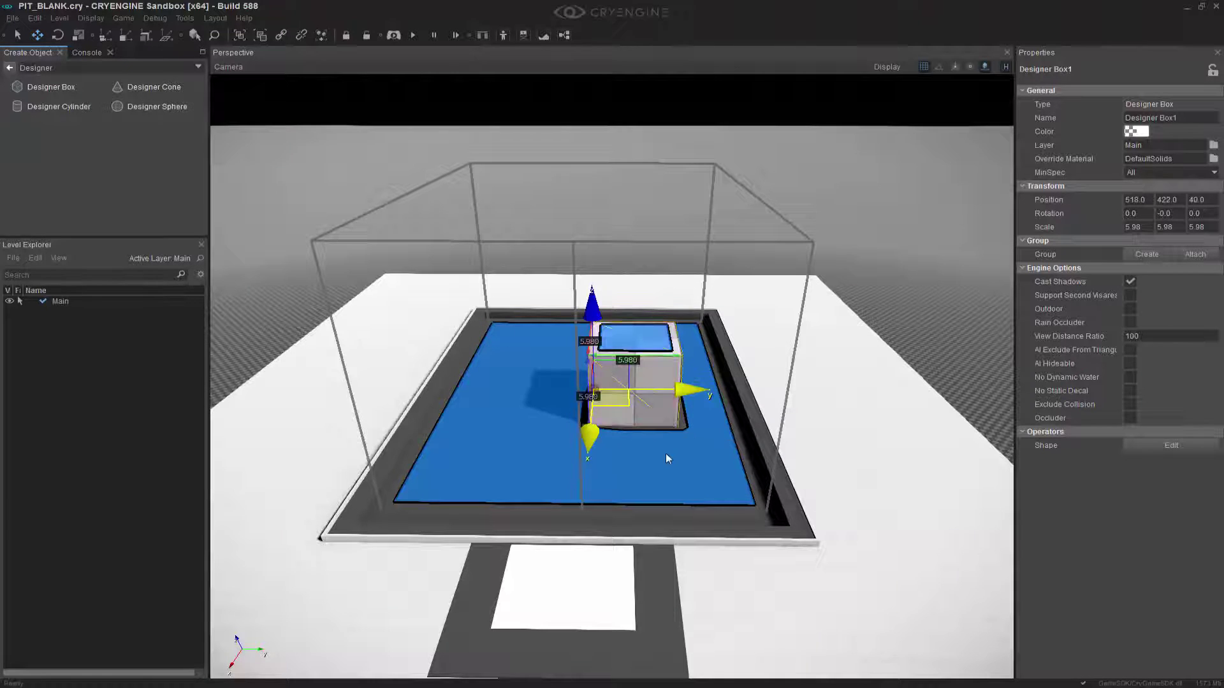
scroll(670, 454, up, 2)
scroll(670, 454, up, 3)
drag(683, 412, 610, 413)
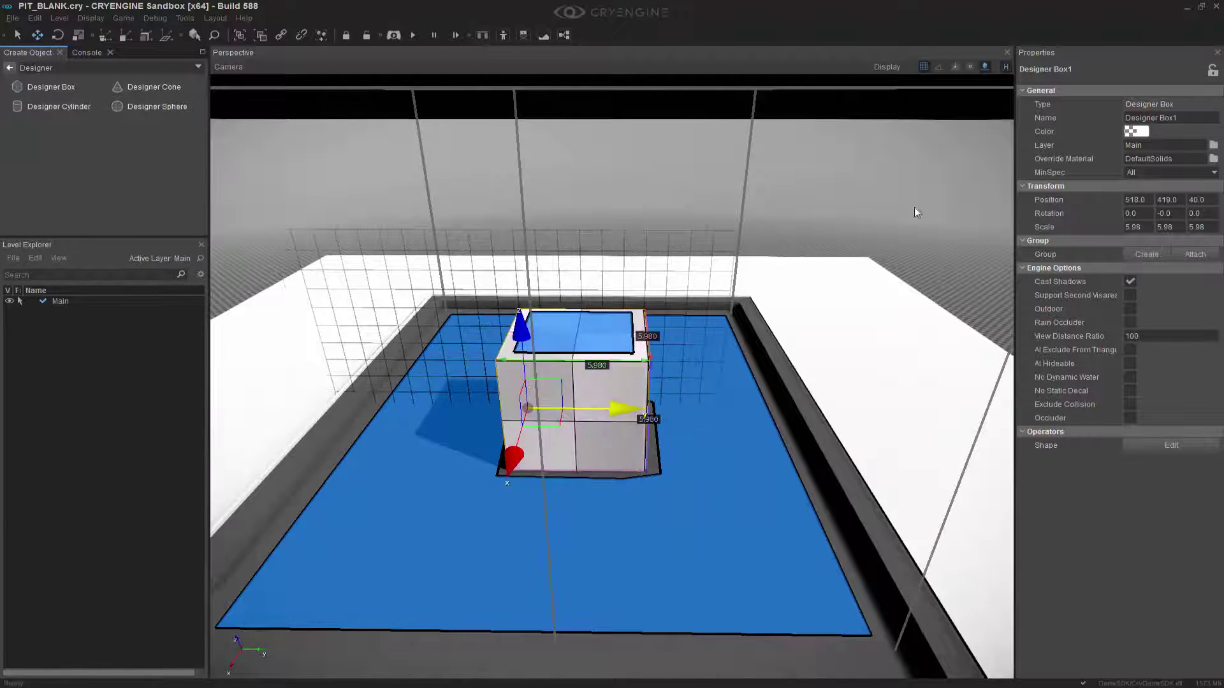
click(901, 223)
Examine the navigation mesh around and on top of the box
scroll(675, 401, down, 10)
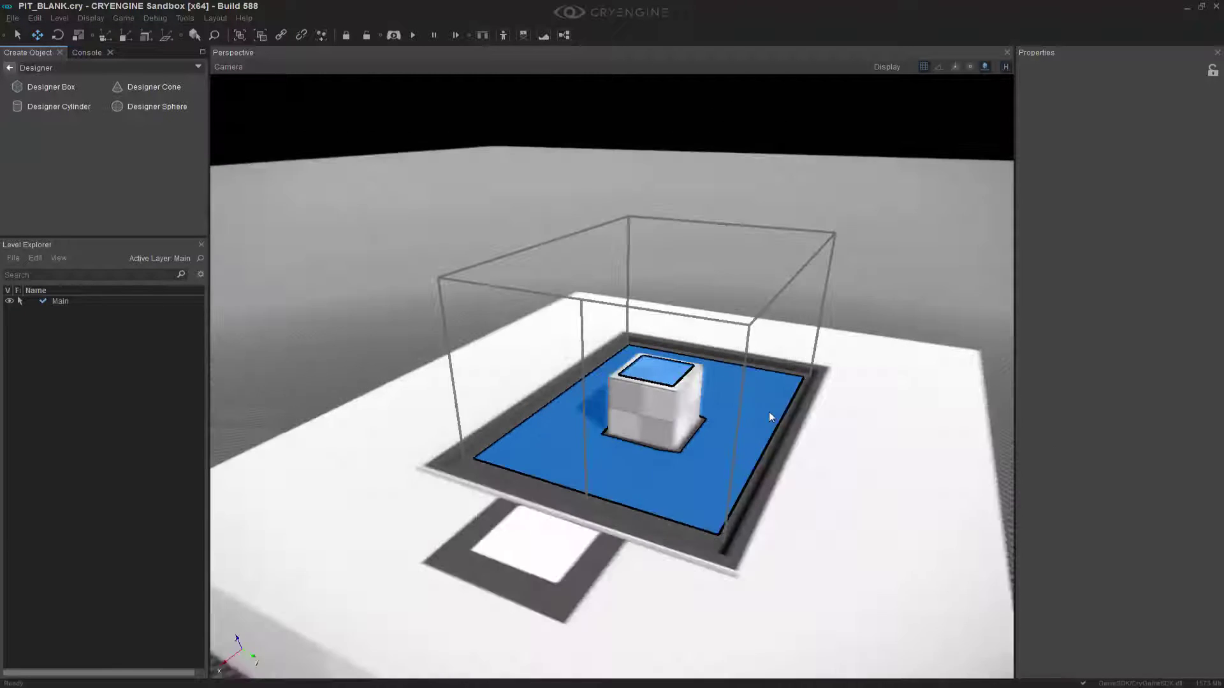
right_drag(769, 411, 767, 412)
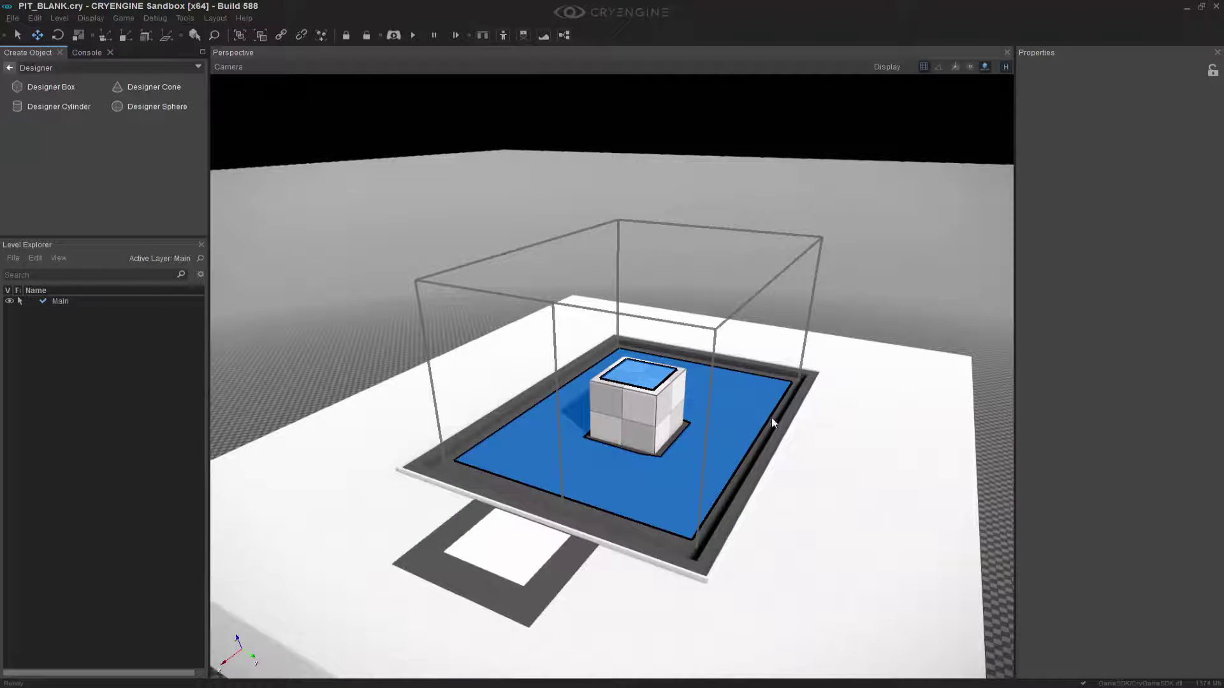
click(649, 396)
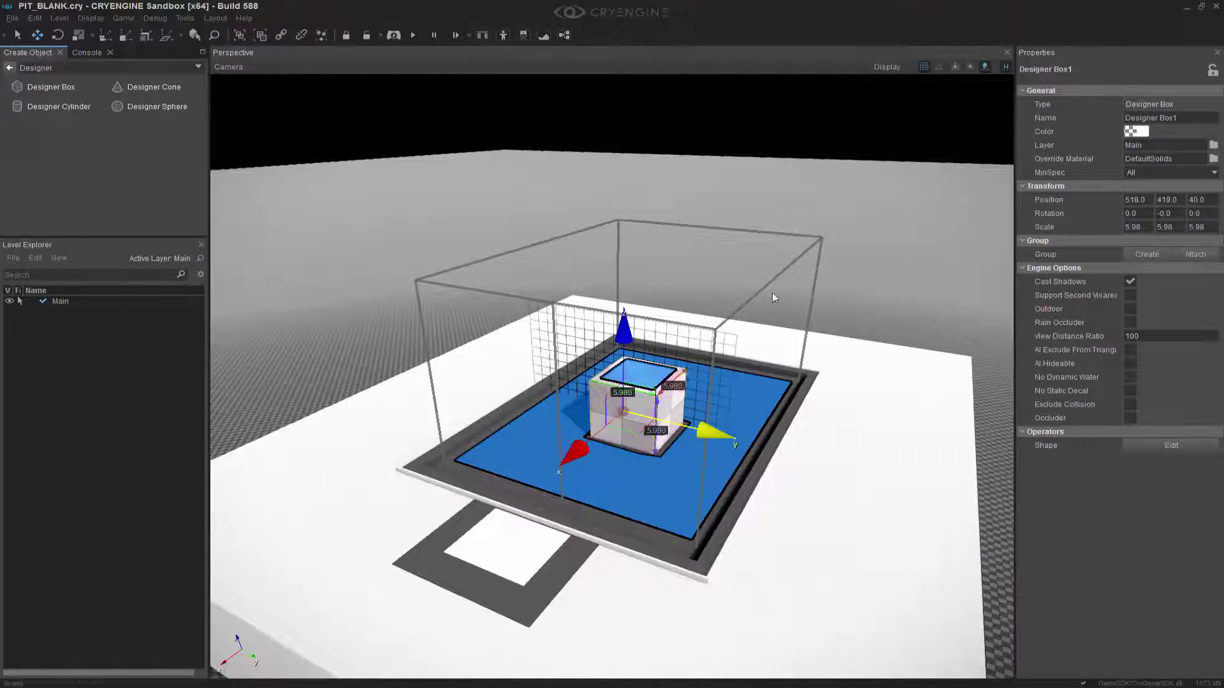
click(974, 270)
scroll(974, 270, up, 5)
key(w)
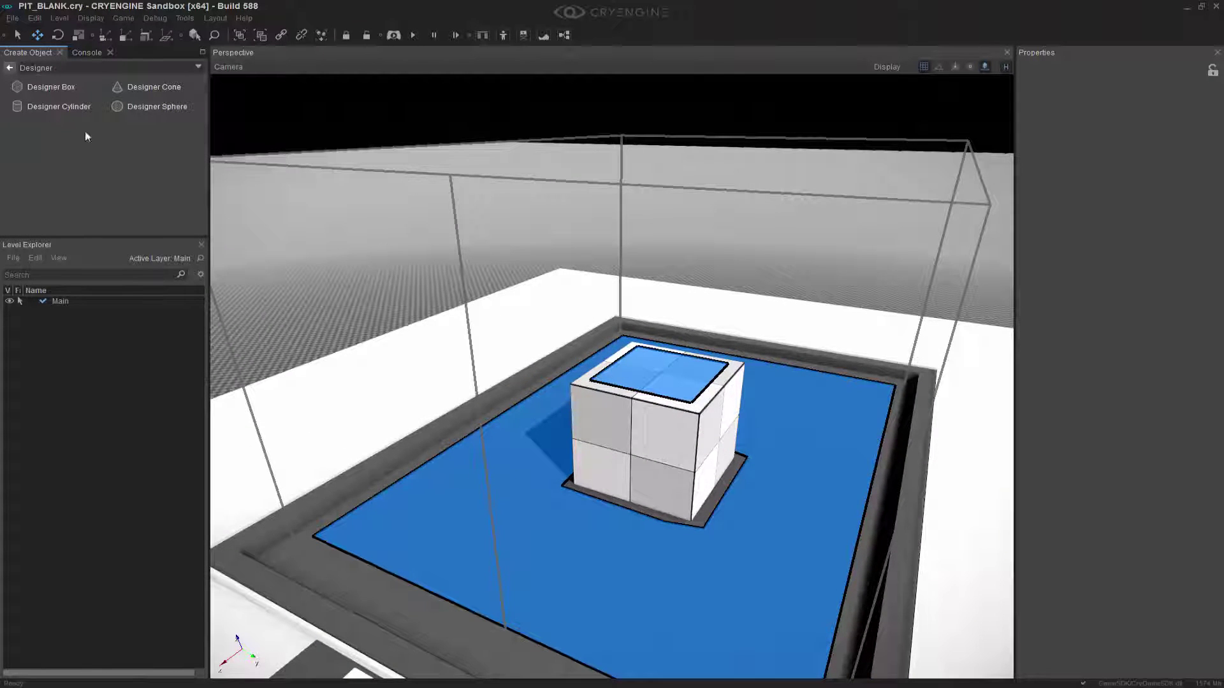
Place an AI Cover Surface at a base corner of the box, at position 524, 419, 40
click(12, 67)
click(25, 71)
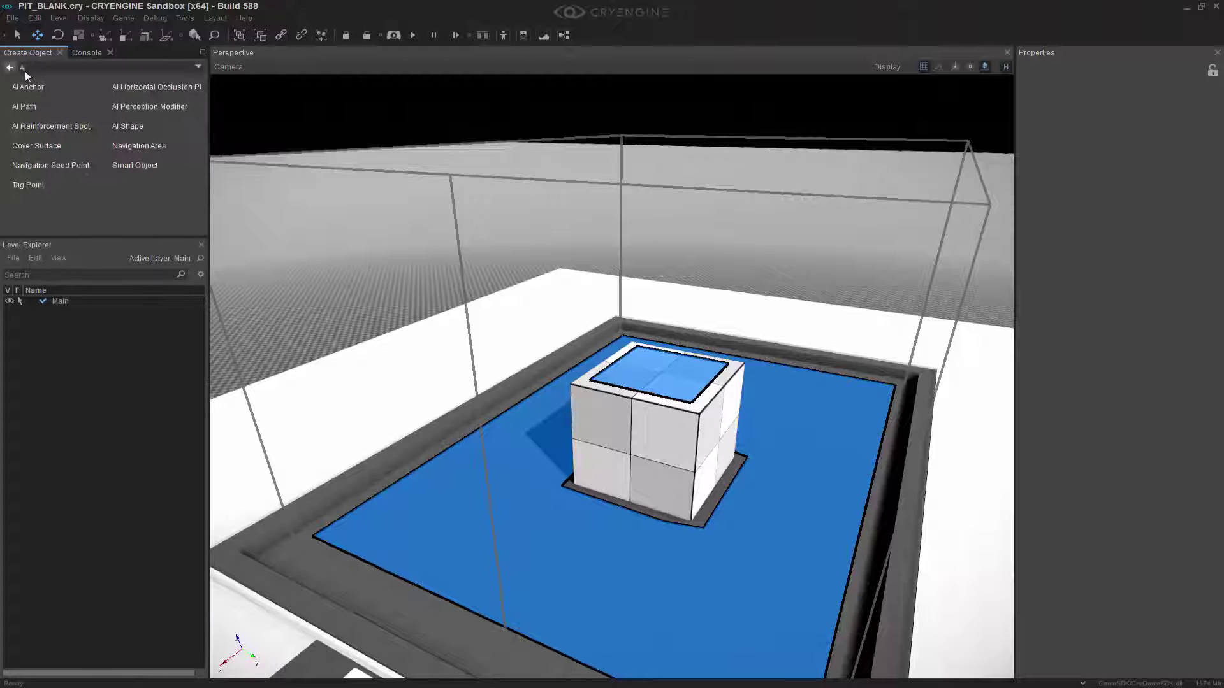
click(51, 147)
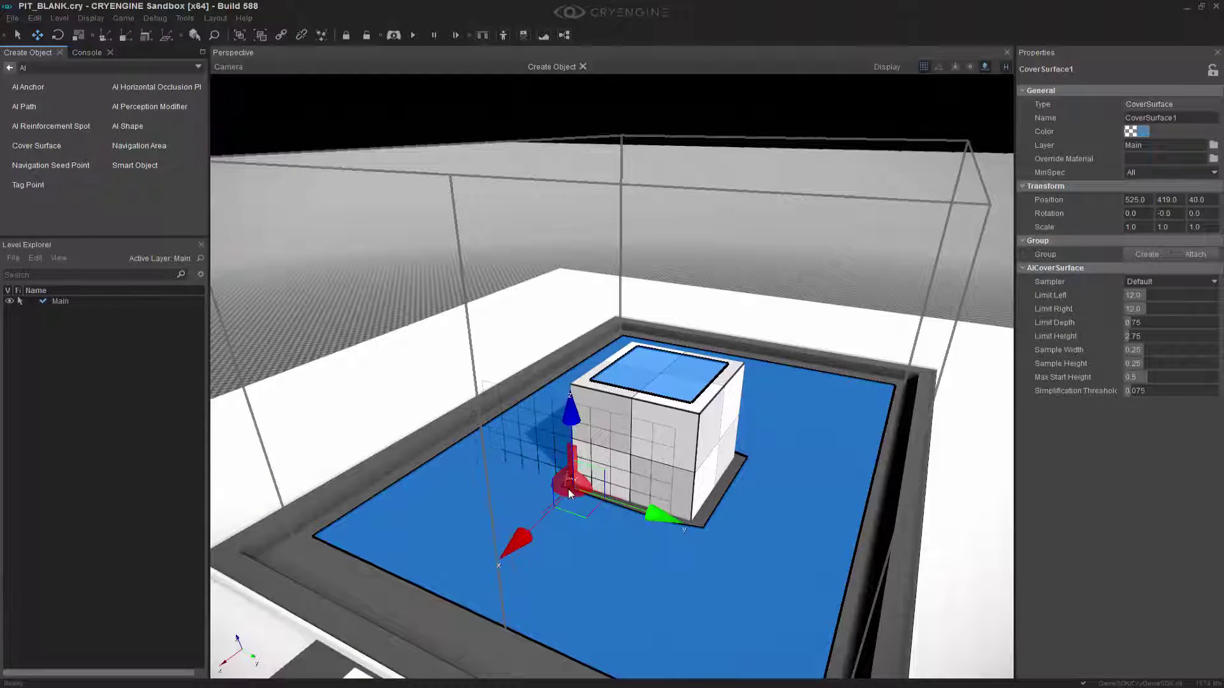
click(568, 488)
key(a)
right_drag(613, 515, 623, 517)
key(w)
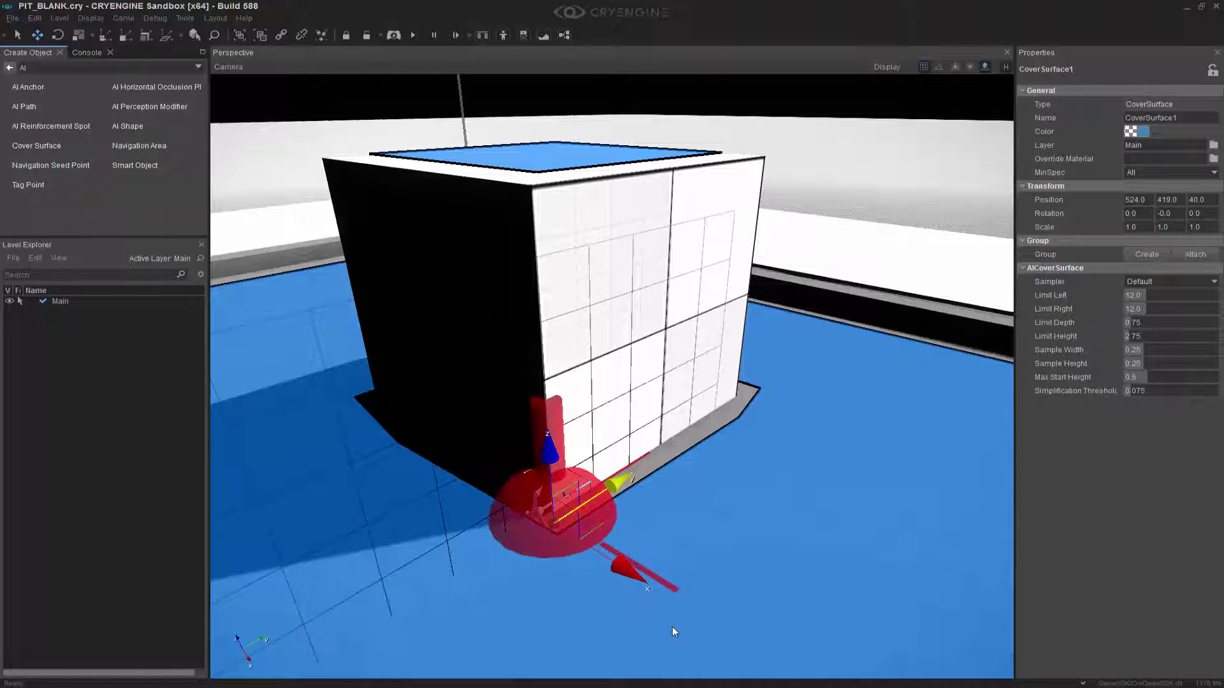
Disable grid snapping and rotate the cover surface to 50° about its vertical axis so it generates cover along the box sides
click(927, 68)
right_drag(744, 498, 745, 492)
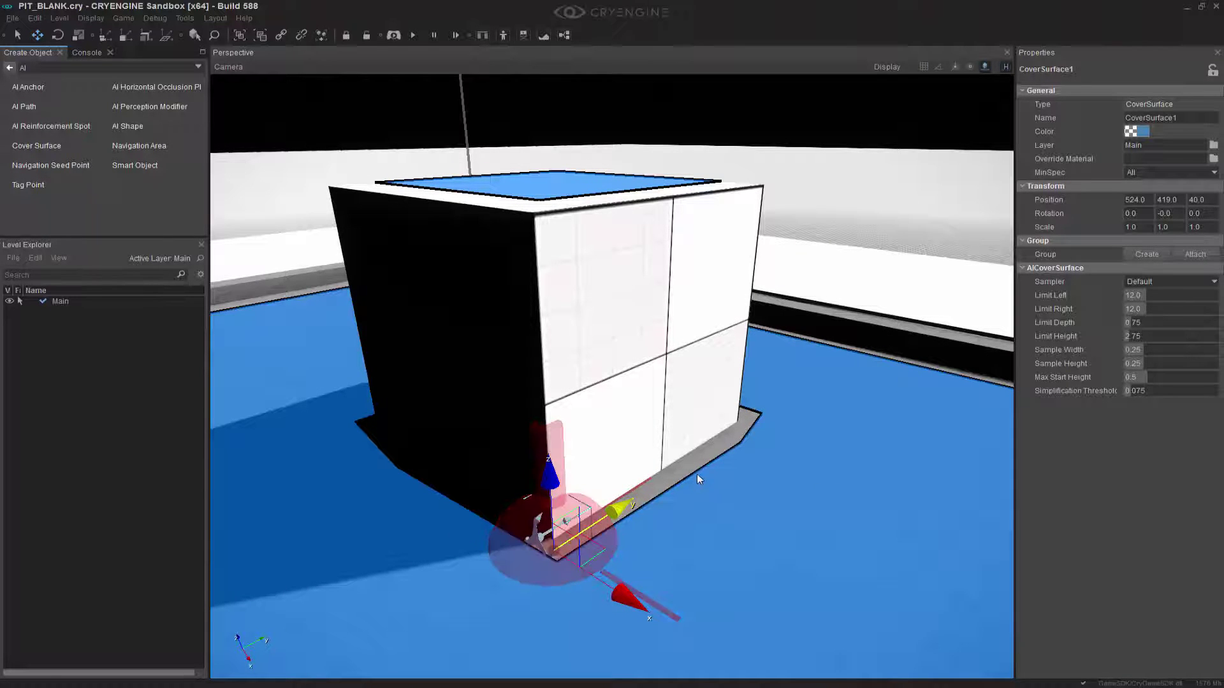
key(3)
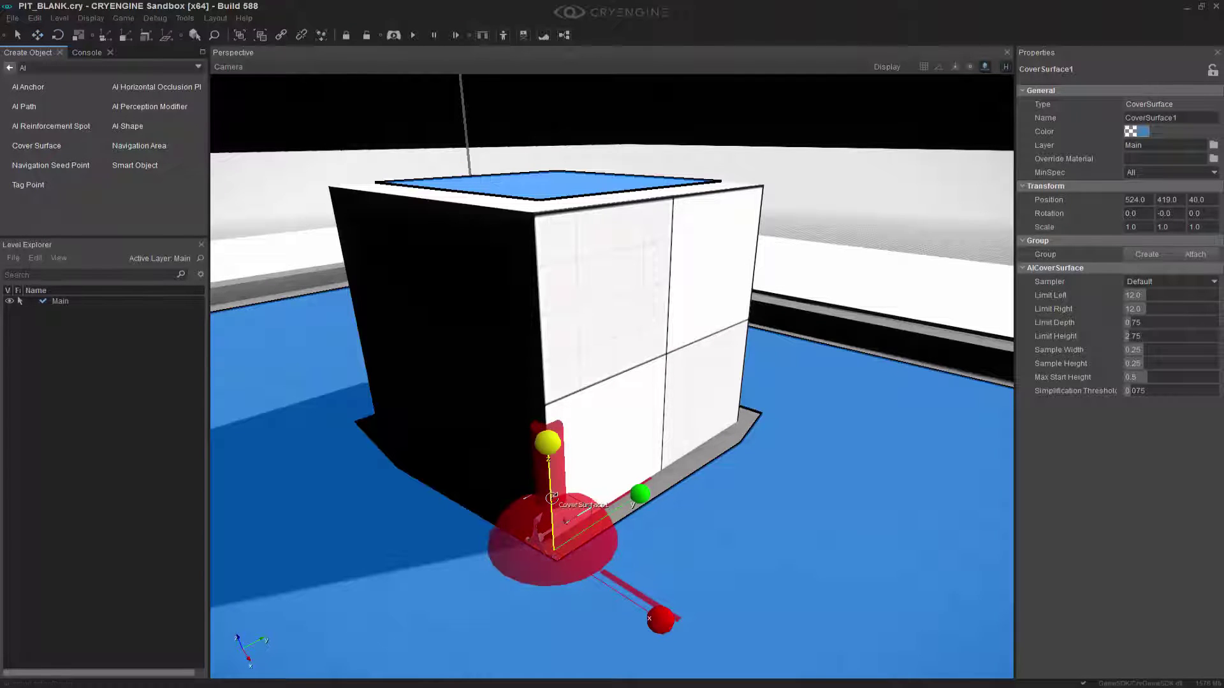
drag(545, 496, 552, 468)
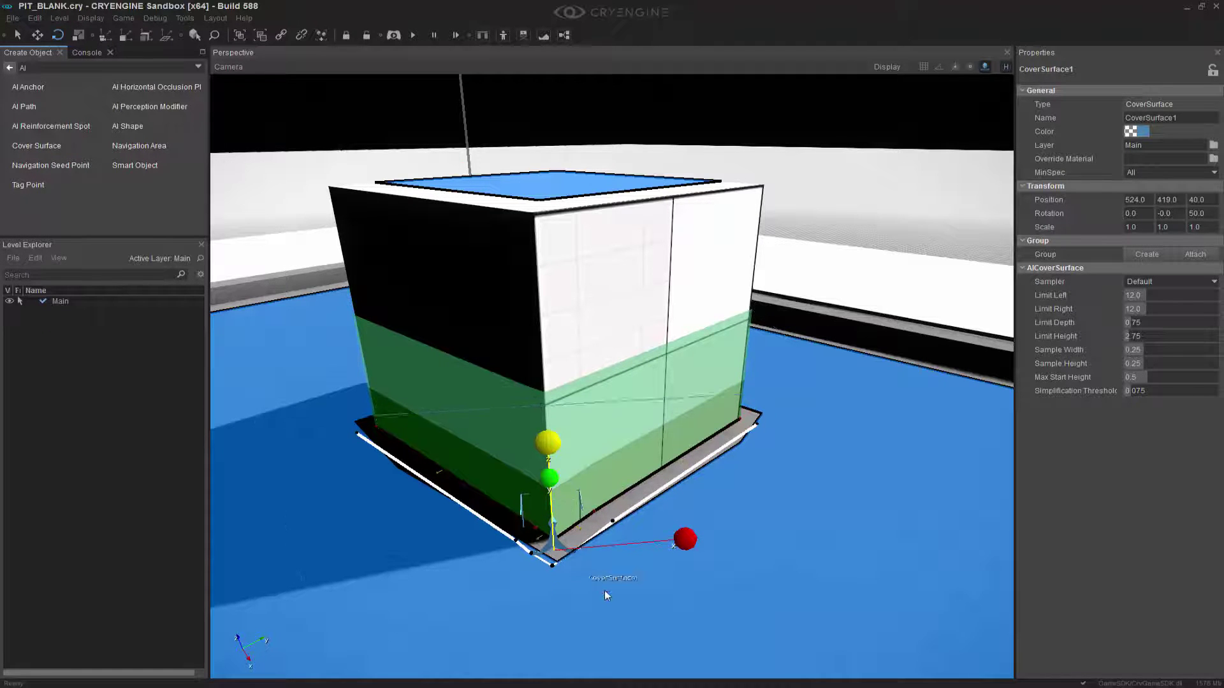
right_drag(604, 590, 606, 564)
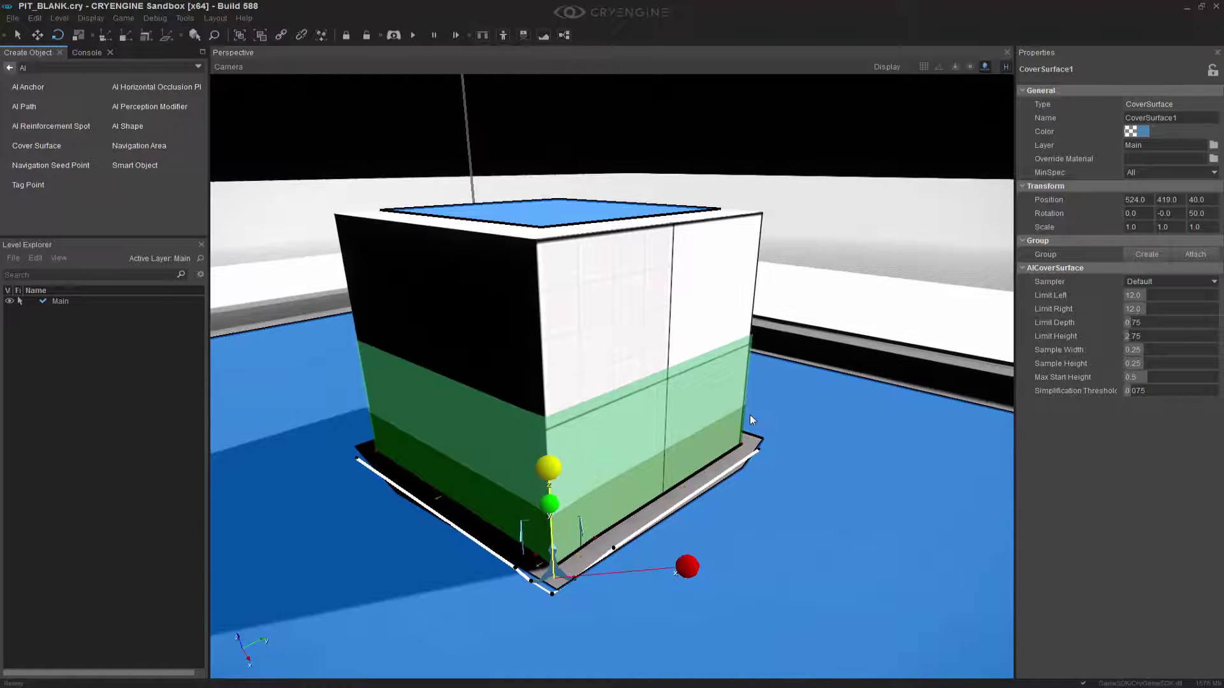
key(f)
right_drag(682, 526, 758, 526)
key(s)
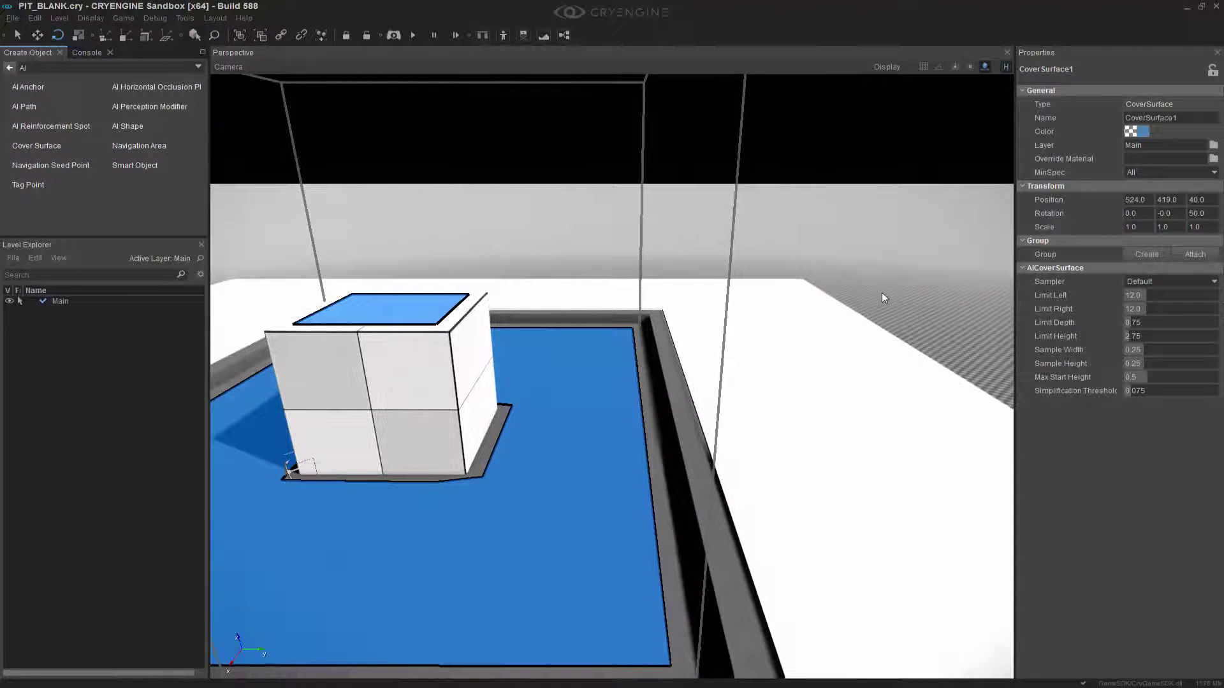
click(810, 572)
Place a Human AI character entity on the pit floor beside the box, at about 526, 418, 40
right_drag(810, 572, 772, 578)
key(s)
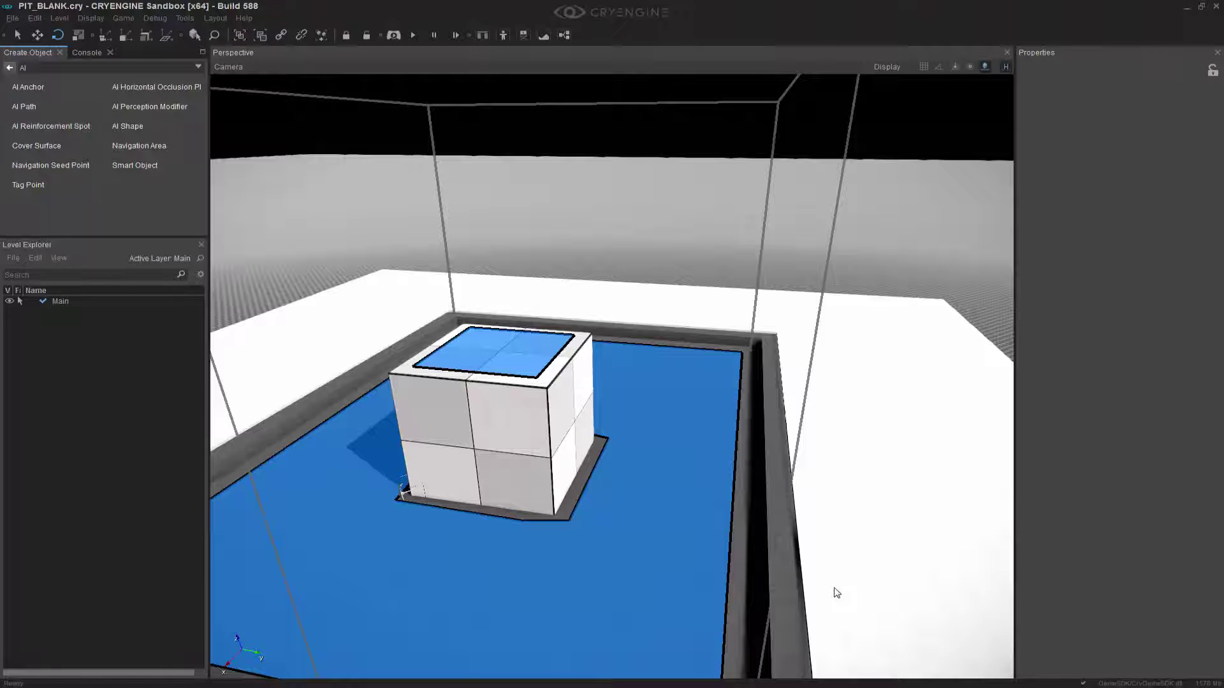
right_drag(680, 360, 674, 393)
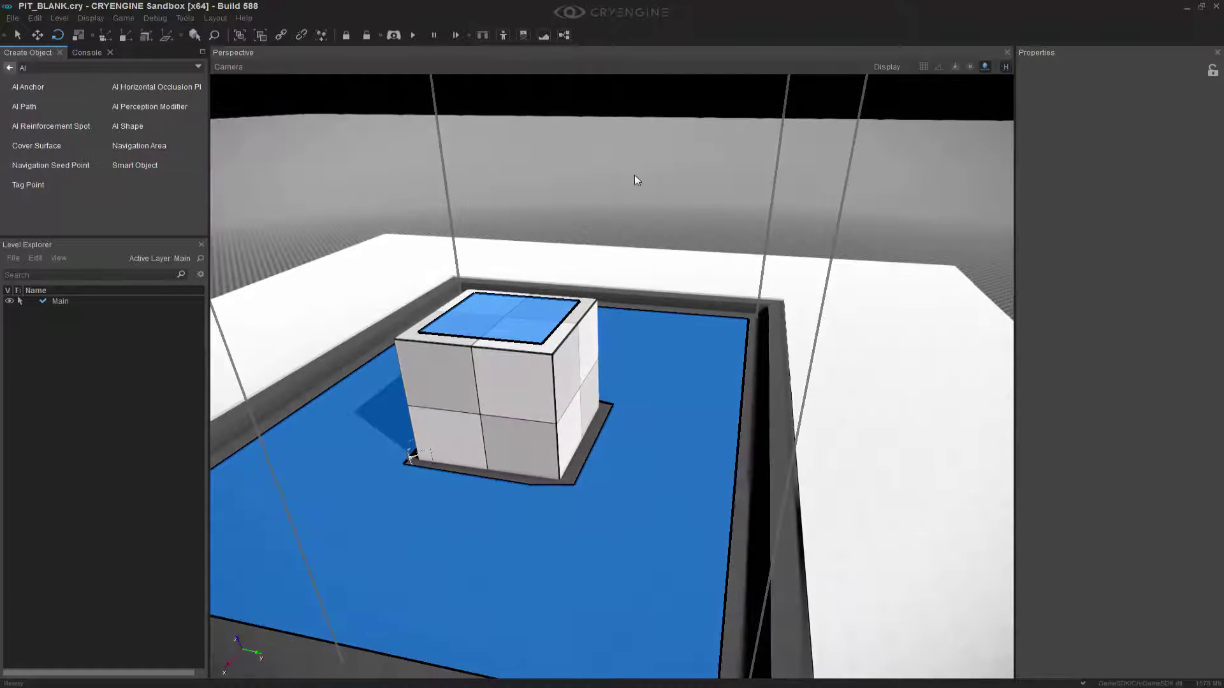
click(9, 68)
click(35, 128)
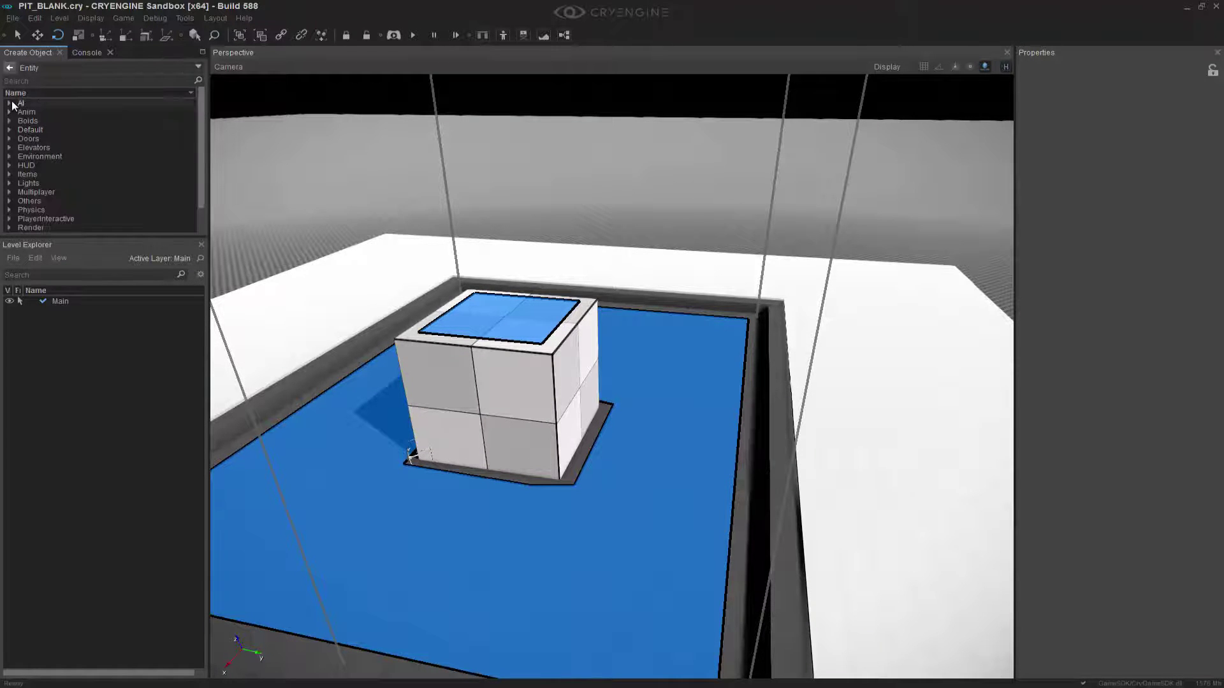
click(10, 102)
click(22, 128)
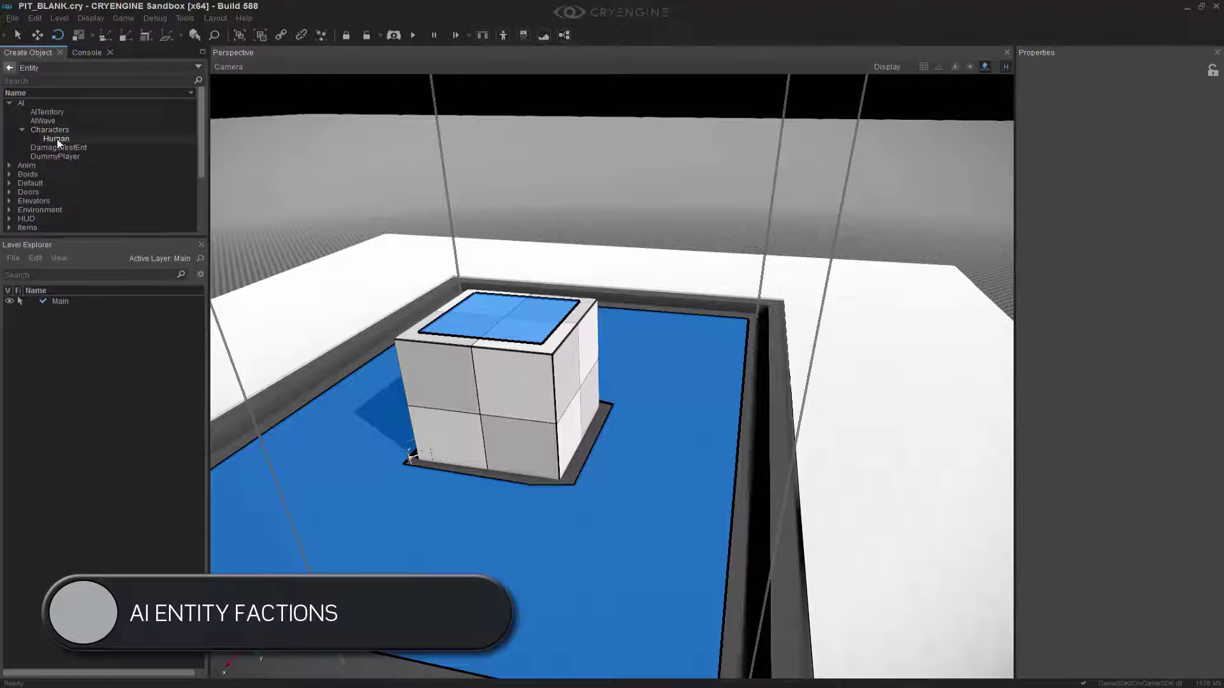
click(56, 139)
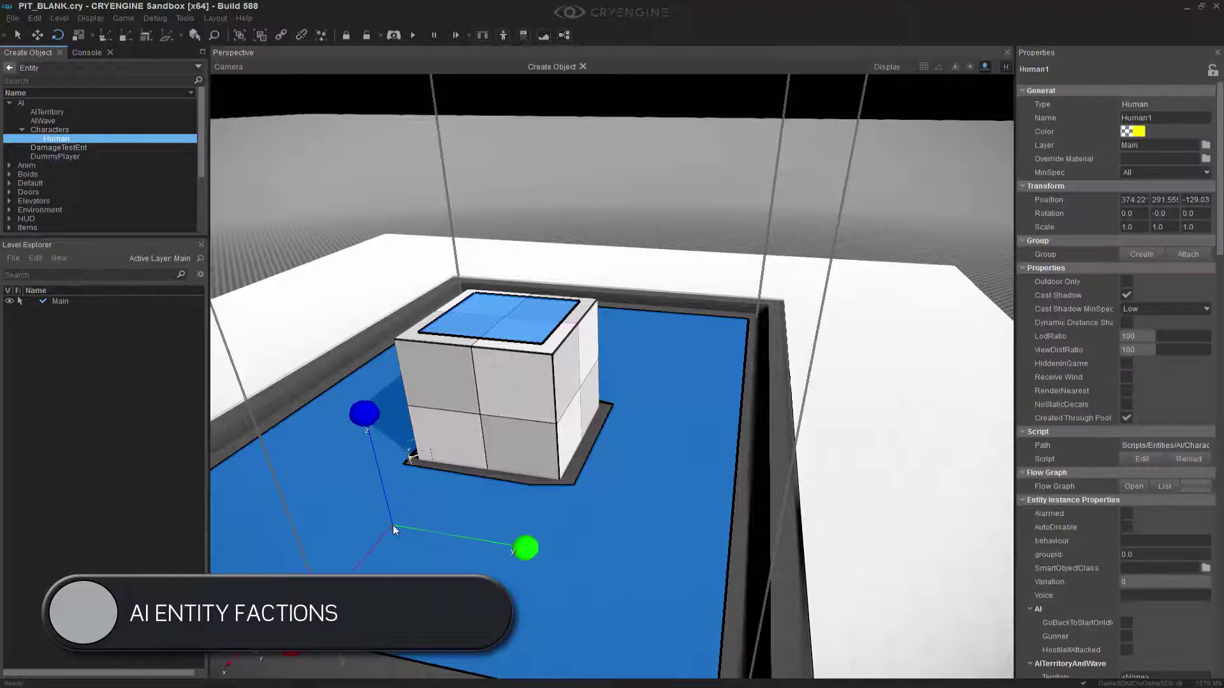
click(633, 220)
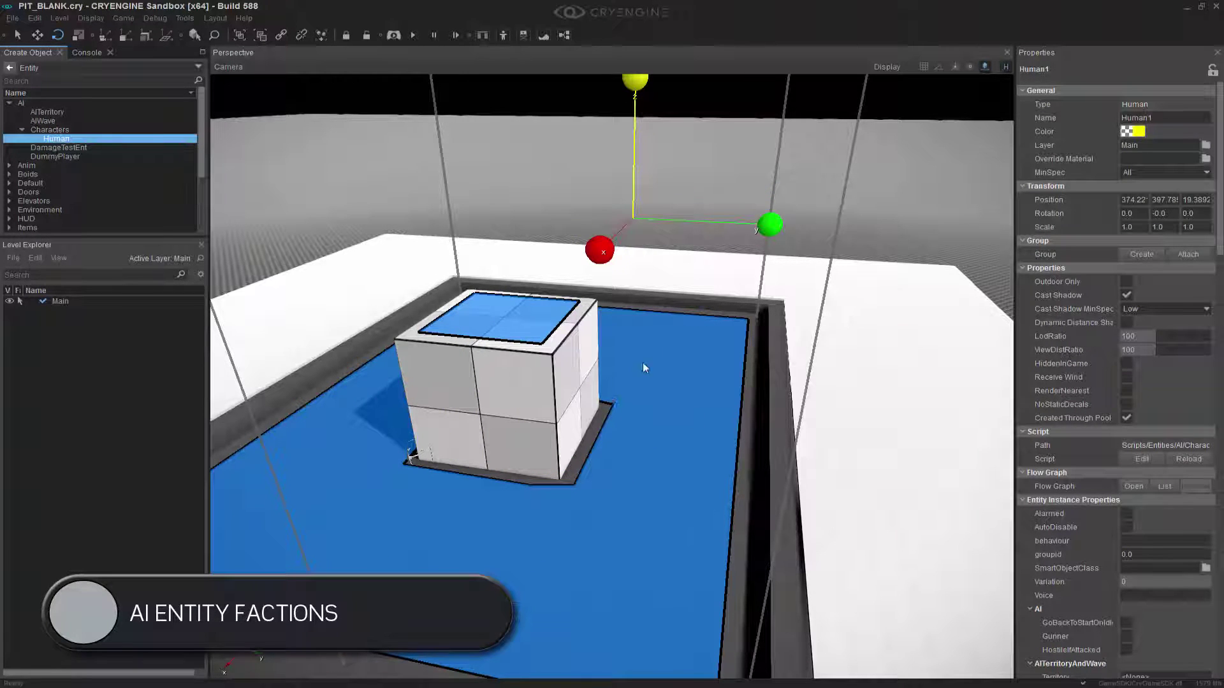
click(366, 489)
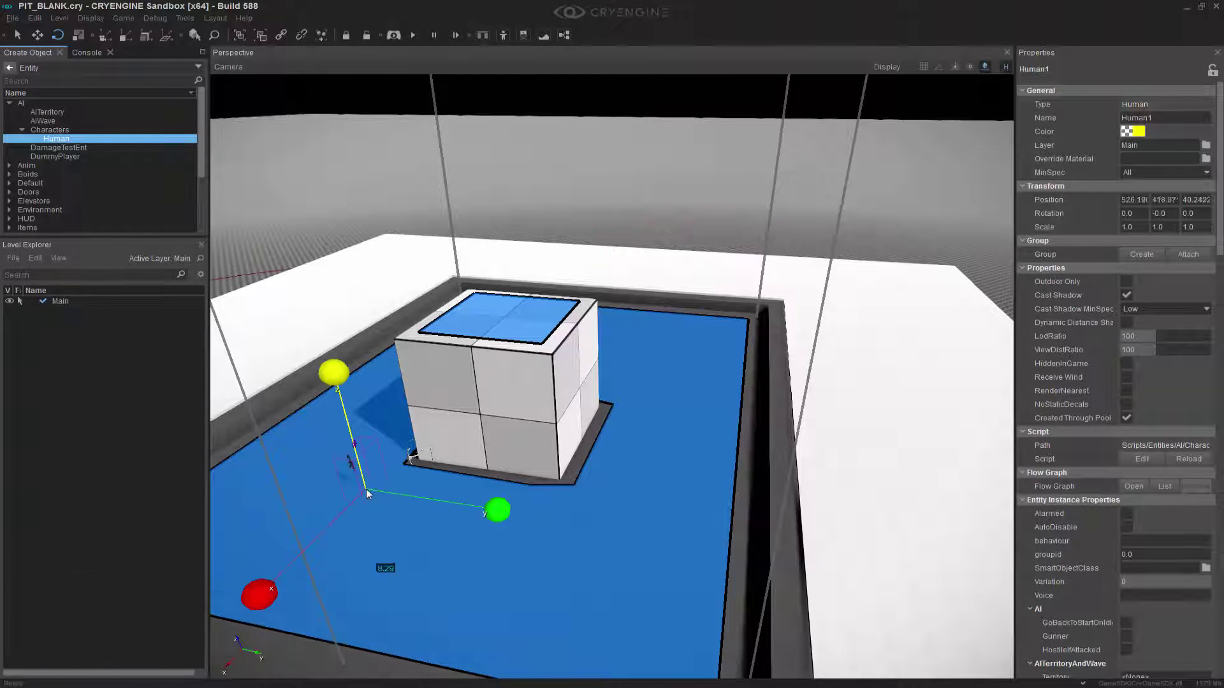
Clone the human character across the pit floor along the Y axis, to about 526, 427, 40
right_drag(619, 519, 624, 514)
key(1)
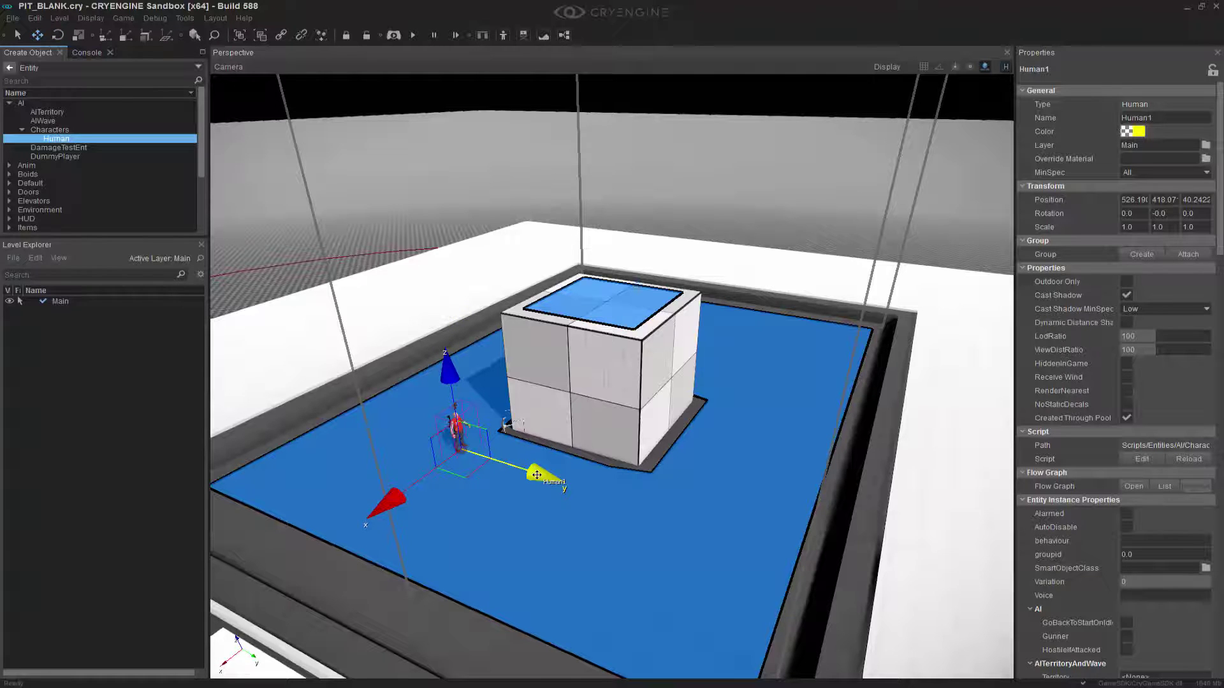
shift+drag(538, 475, 672, 488)
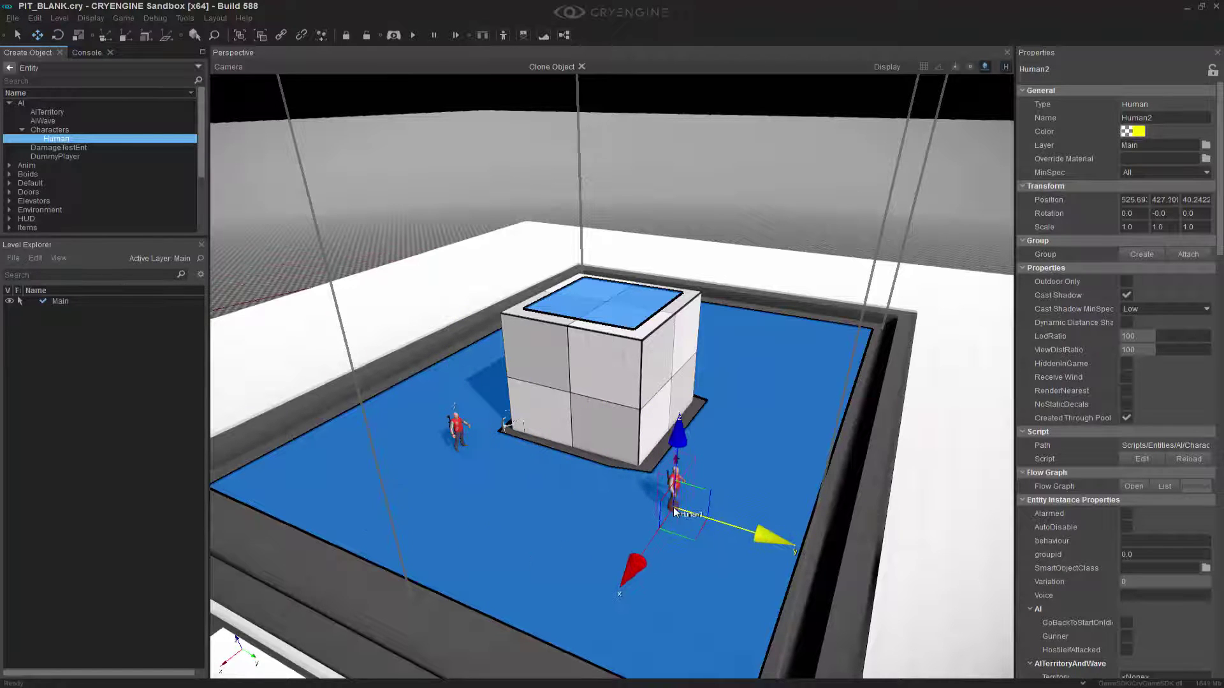
Rotate the cloned human about 179° around its vertical axis and move it farther along Y to about 429
key(2)
drag(678, 438, 659, 546)
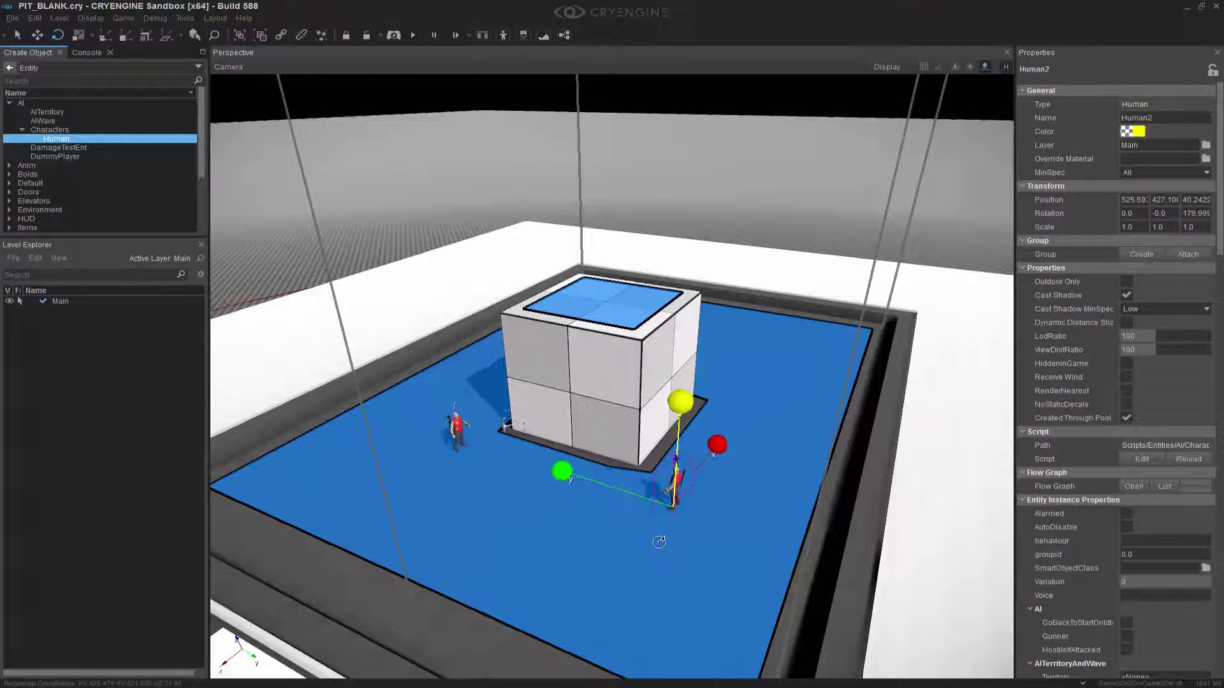
key(1)
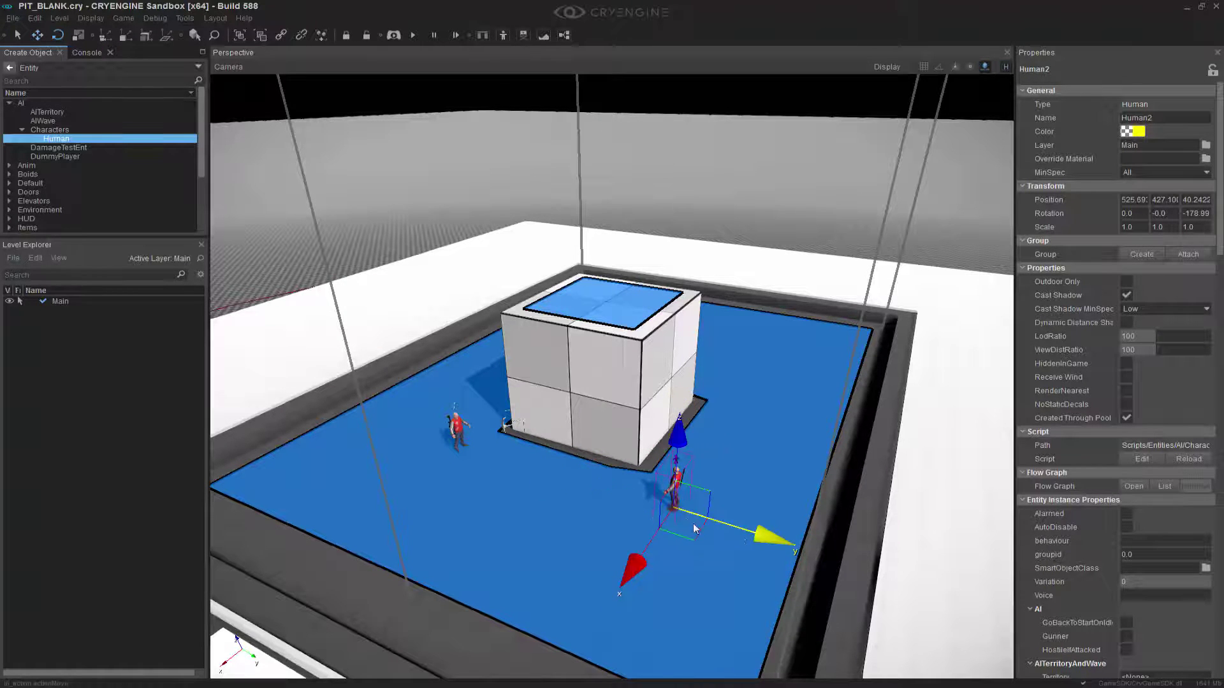
drag(745, 537, 794, 553)
right_drag(667, 560, 692, 547)
key(a)
click(644, 154)
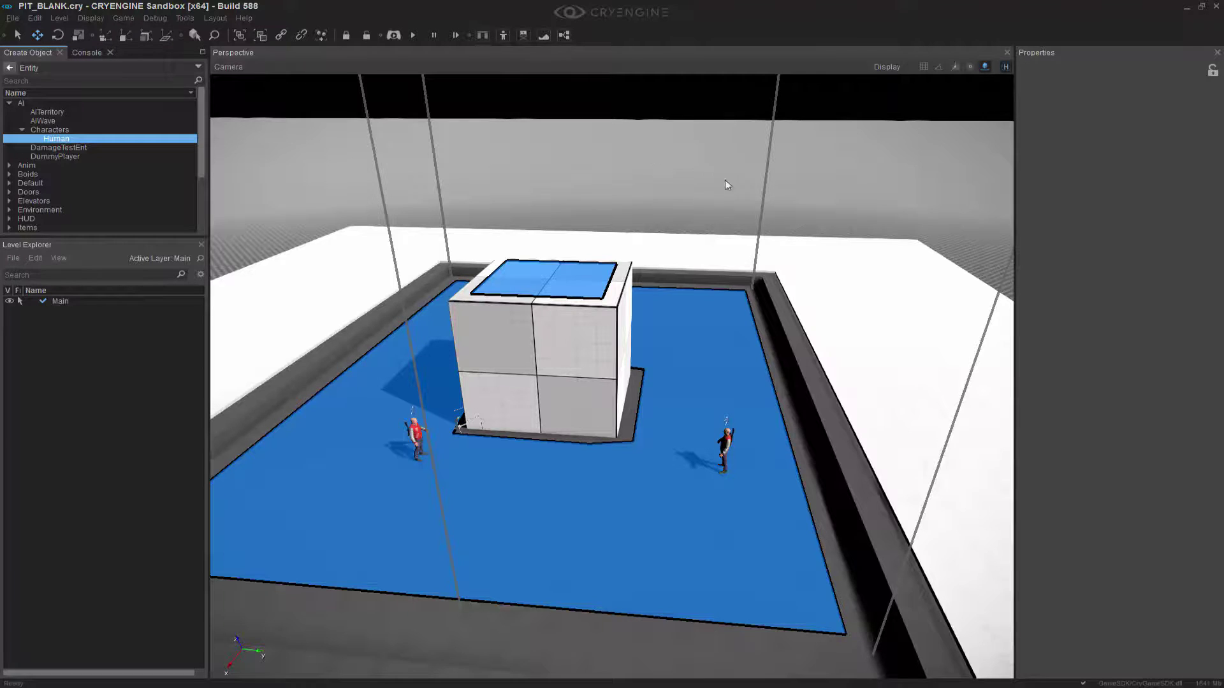
Assign the cloned human a different faction from the original character in its entity properties
right_drag(728, 182, 743, 196)
click(712, 408)
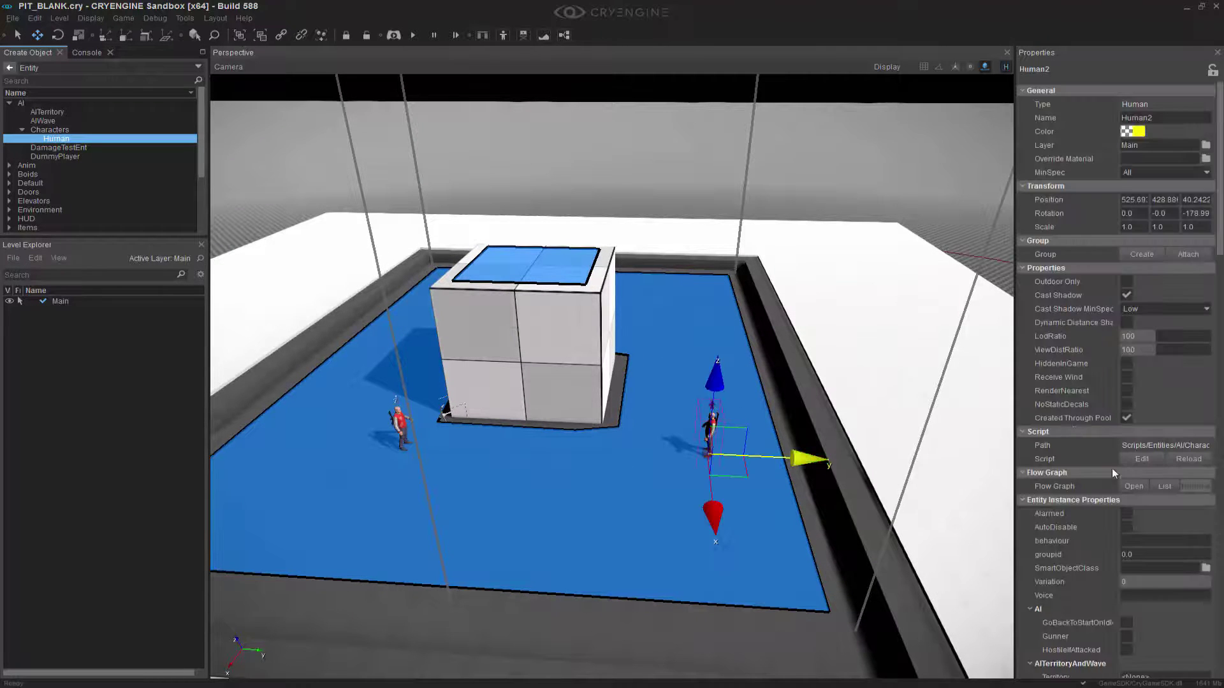
scroll(1069, 519, down, 10)
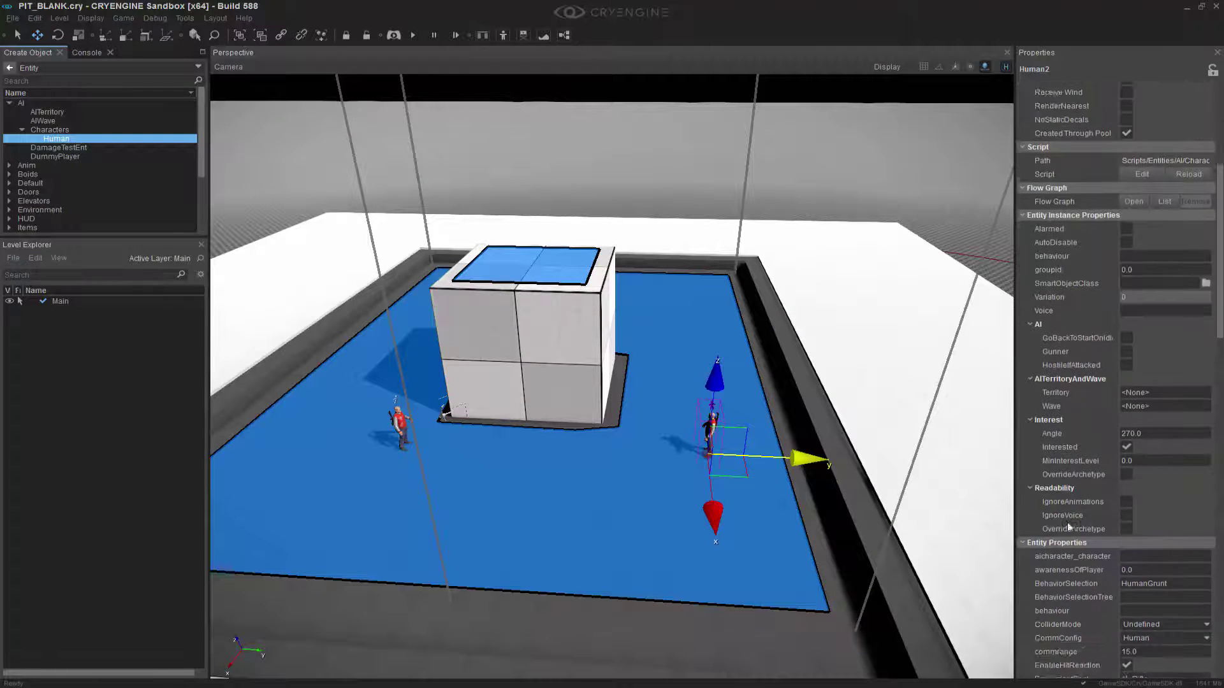
scroll(1071, 519, down, 5)
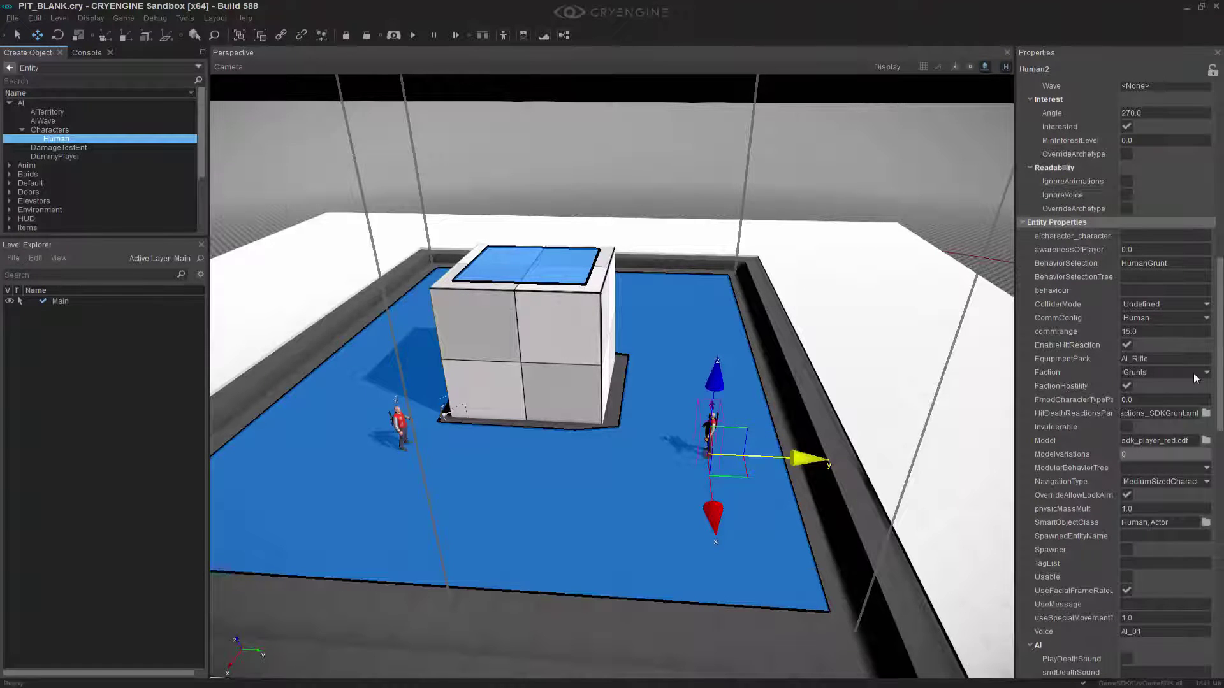
click(1193, 373)
click(1172, 334)
click(537, 165)
Enable the Physics/AI simulation with both human characters and the box in view
mouse_move(830, 398)
right_down()
mouse_move(820, 405)
mouse_move(1019, 403)
mouse_move(819, 404)
right_up()
key(d)
key(a)
key(a)
key(w)
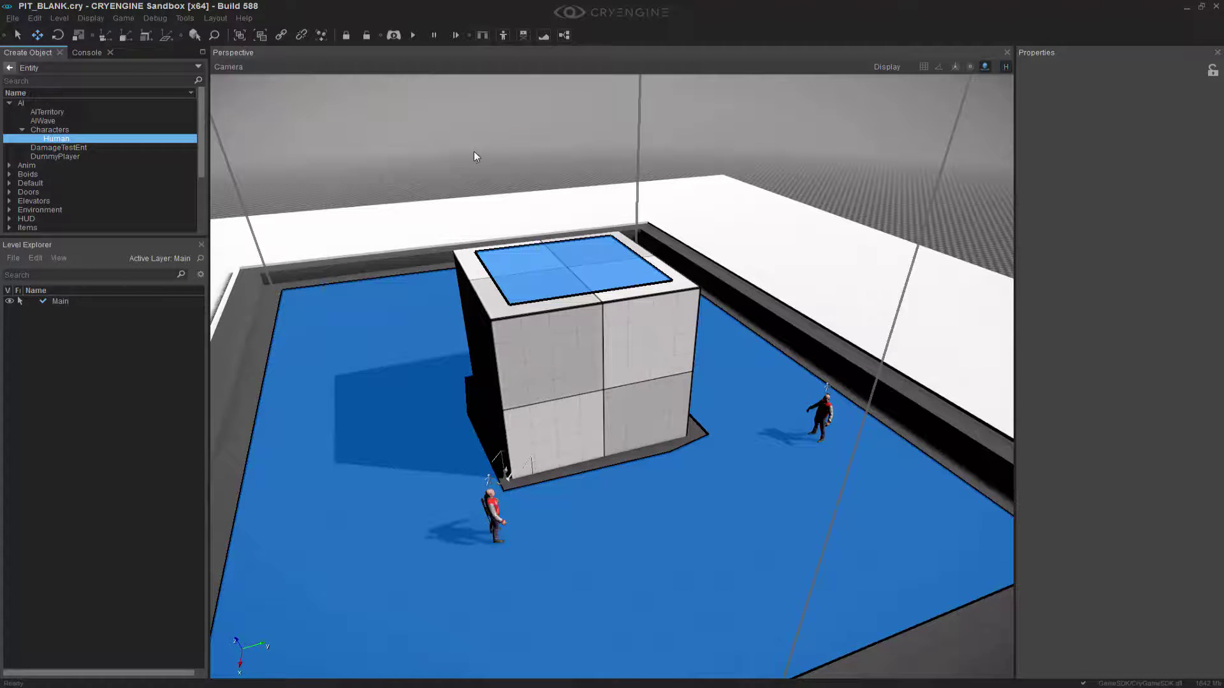
click(122, 18)
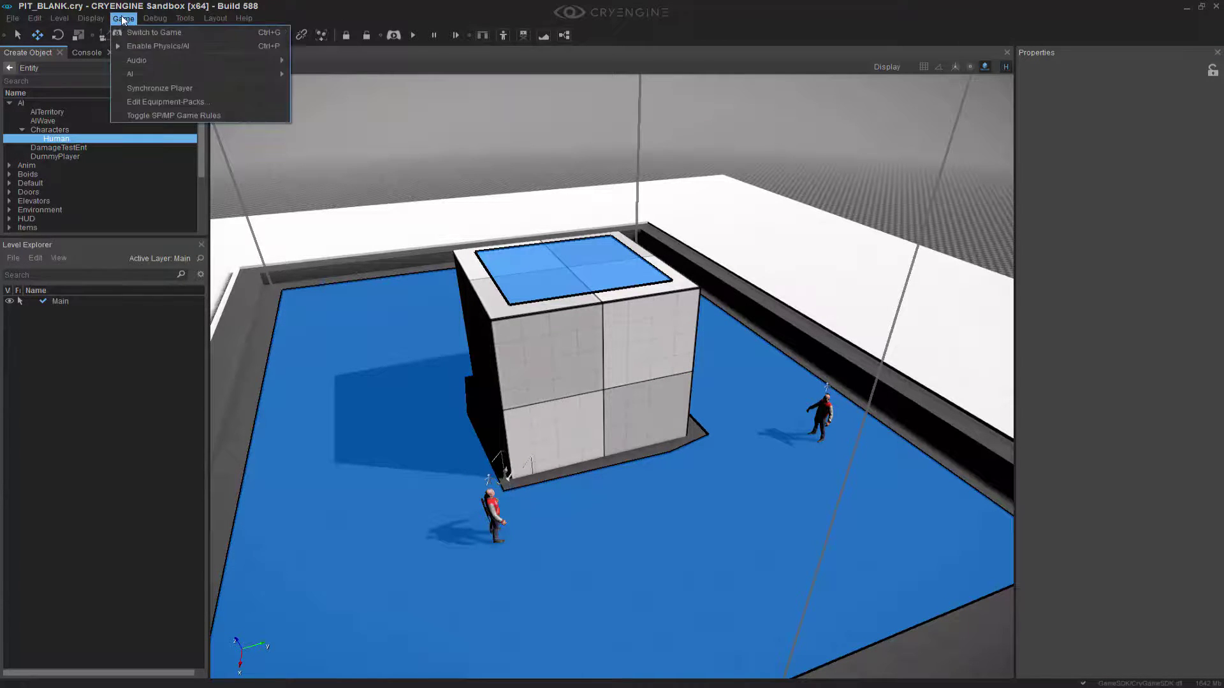
click(157, 51)
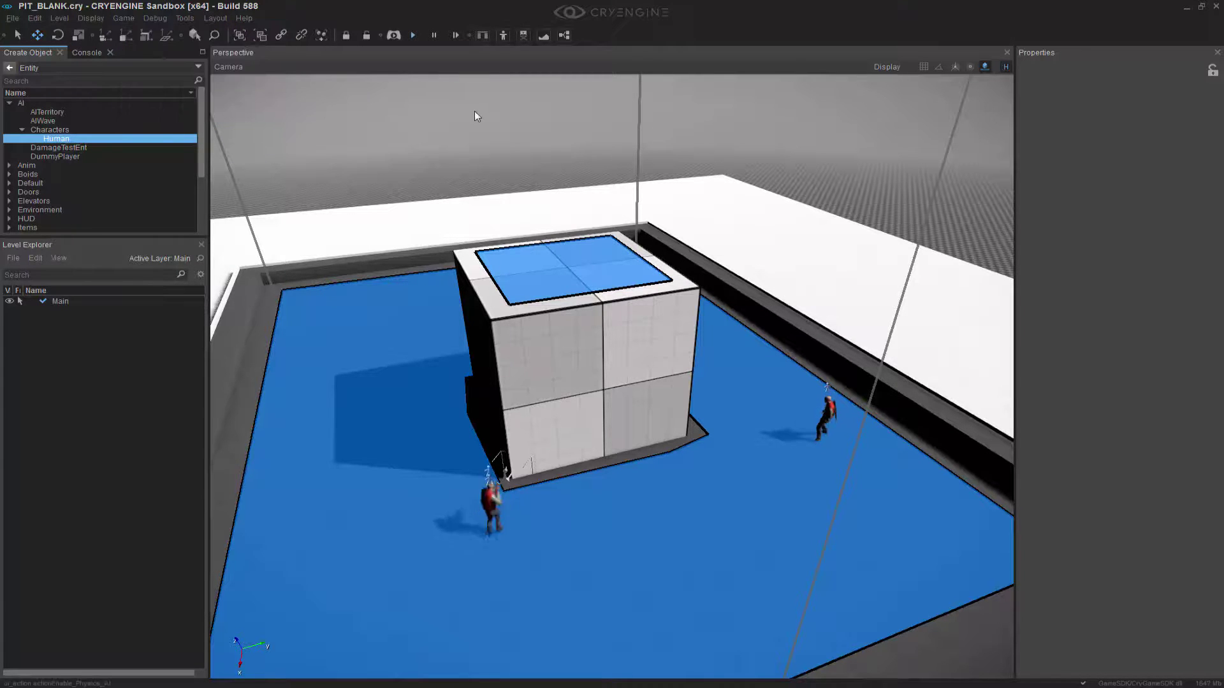